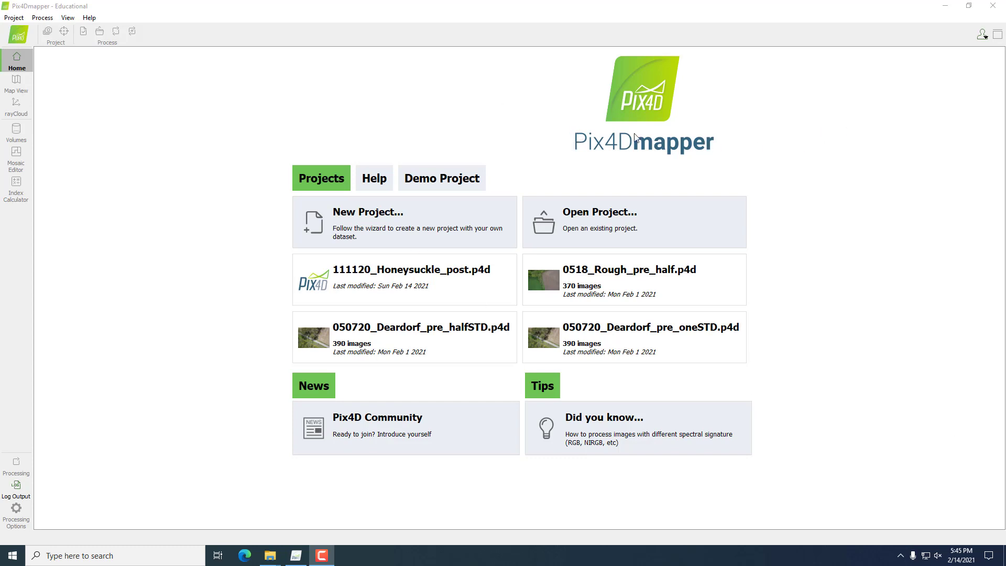
- Open the New Project wizard from the Pix4Dmapper Home screen
left_click(371, 222)
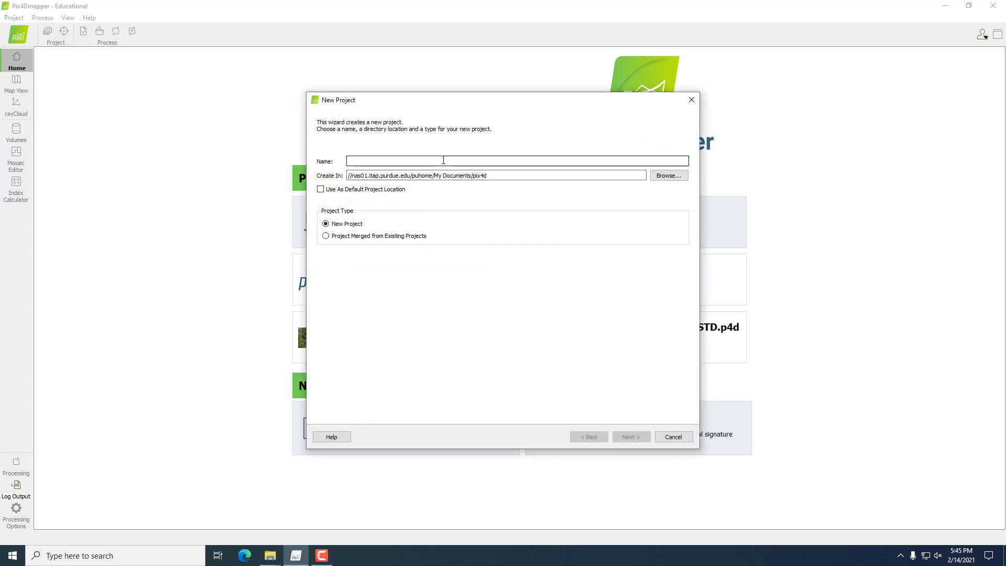
- Name the project 111120_Honeysuckle_Post and browse to the Research (R:) drive for its location
type("111120_Honeysuckle_Post")
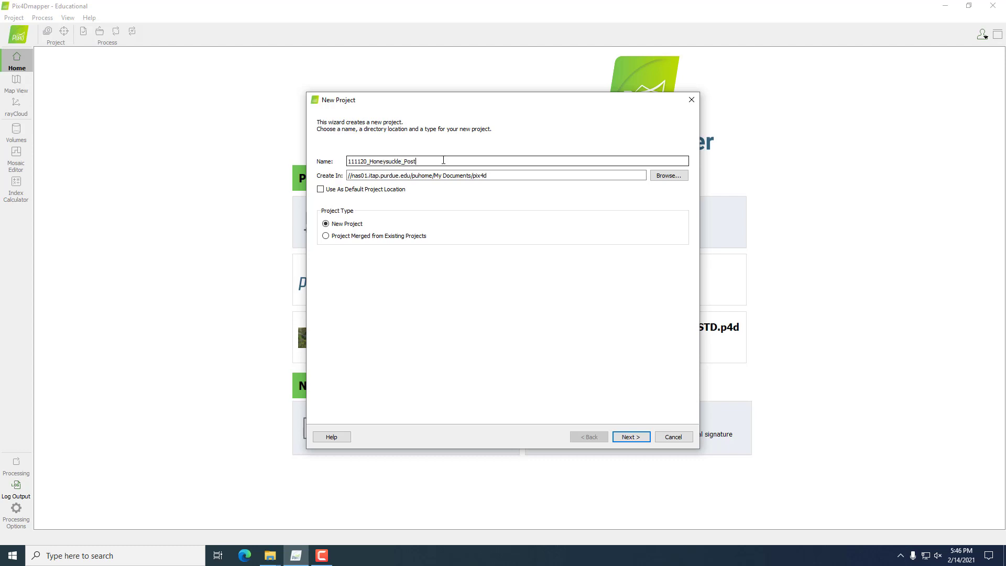
left_click(669, 176)
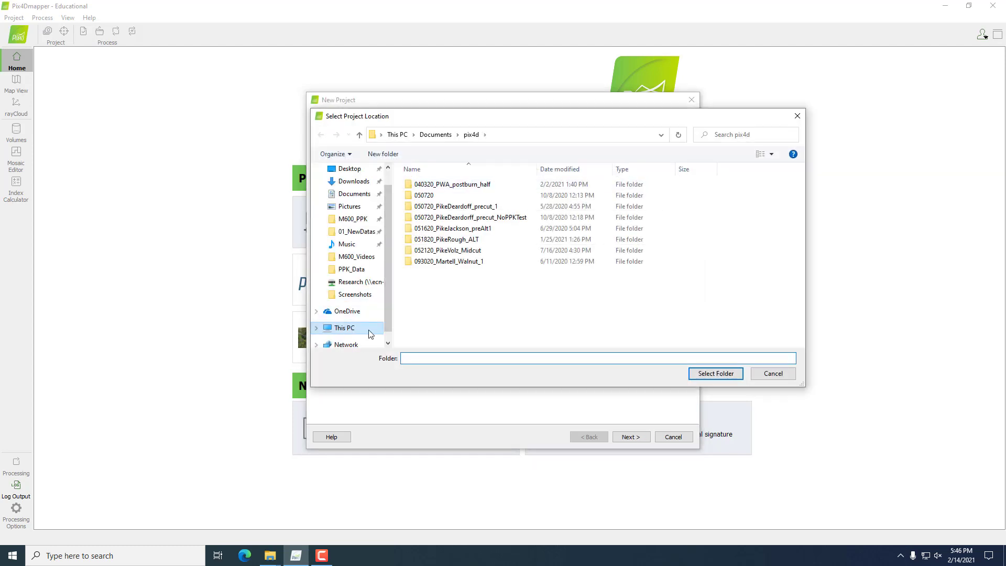
left_click(346, 328)
scroll(524, 307, "down", 2)
double_click(596, 303)
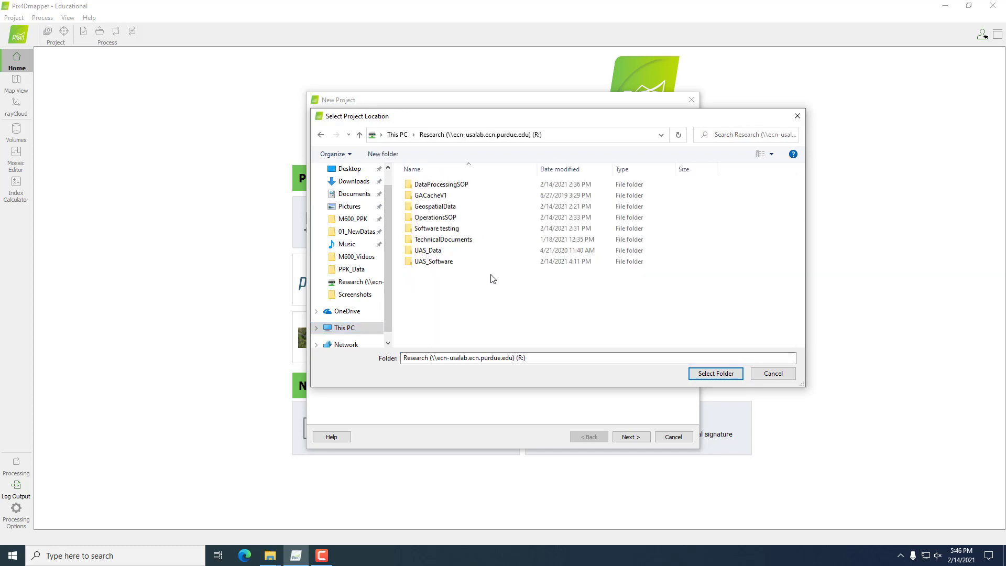
- Set the location to UAS_Data > UAS_Platforms_Sensors > M600_PPK > 2020_Datasets > 111120_Honeysuckle_Post > 2_Processing
double_click(465, 251)
double_click(474, 208)
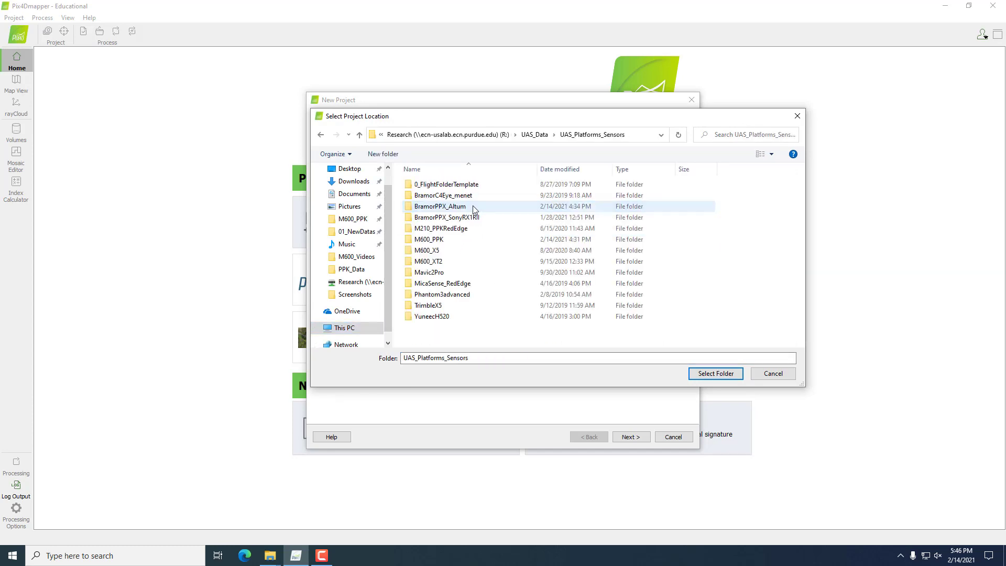
double_click(476, 236)
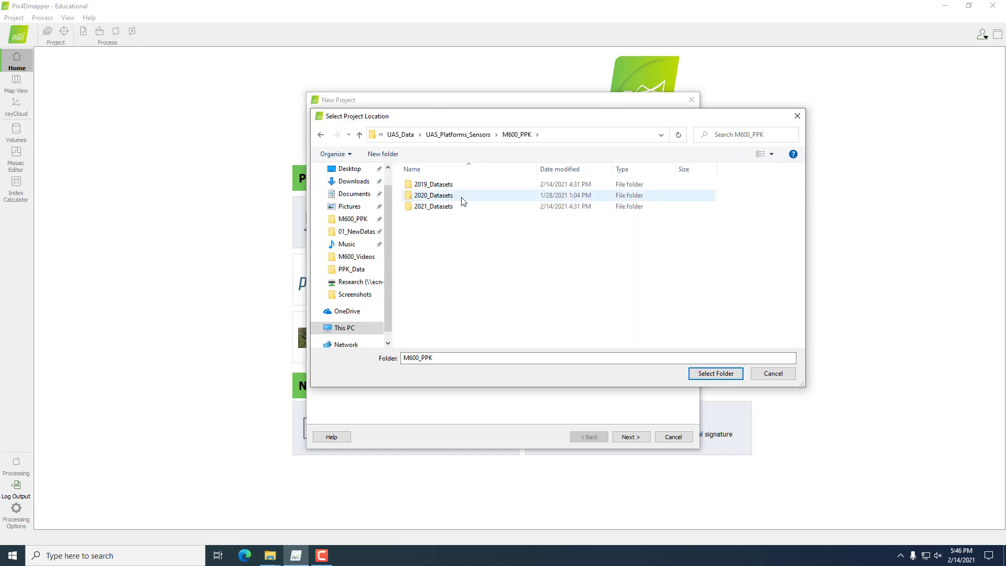
double_click(462, 196)
scroll(495, 314, "down", 1)
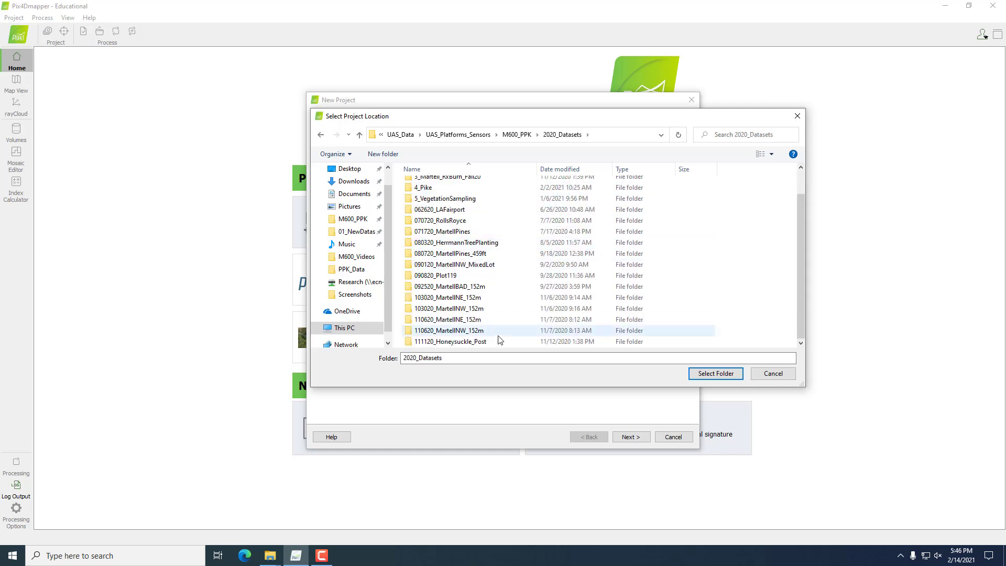
double_click(497, 343)
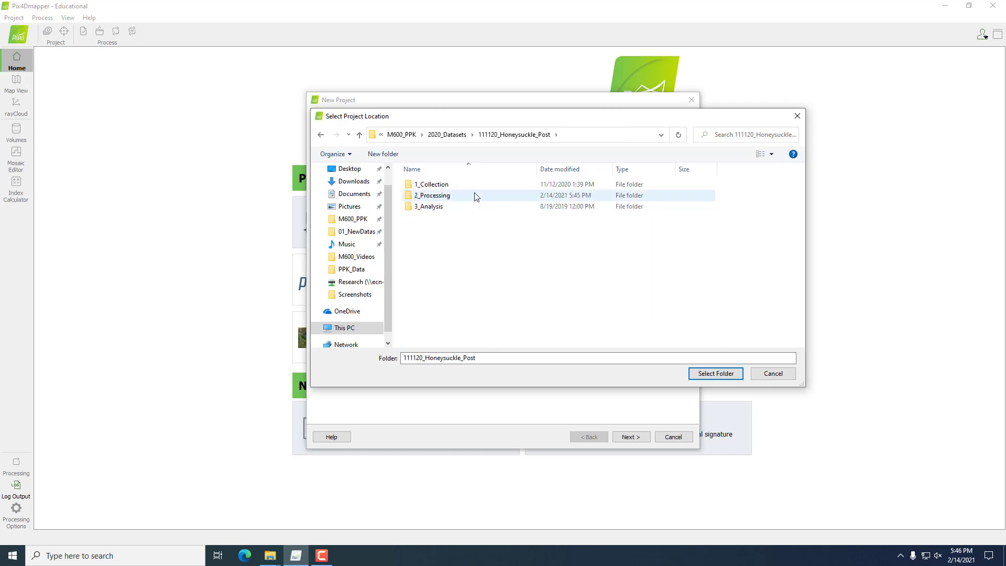
left_click(475, 196)
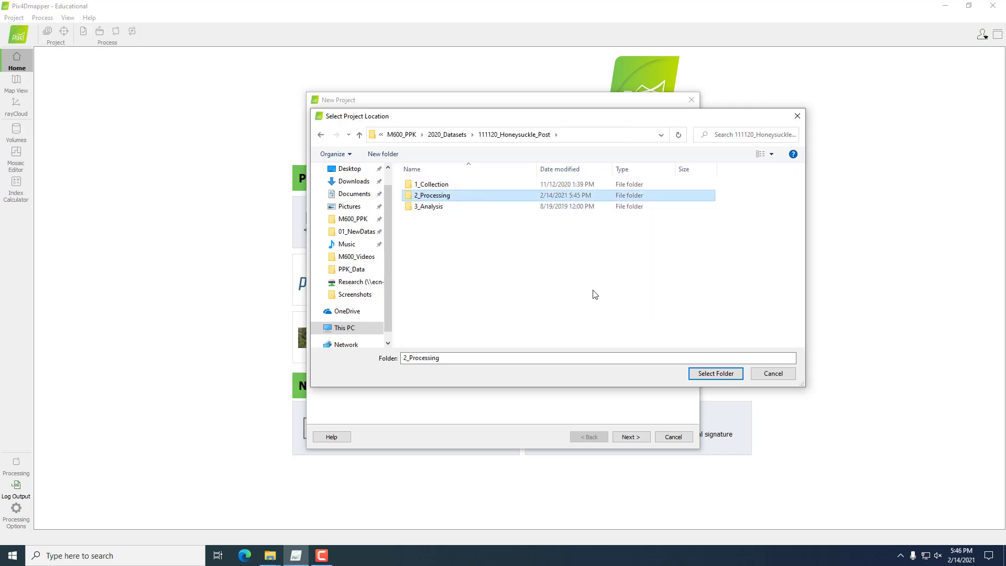
left_click(716, 374)
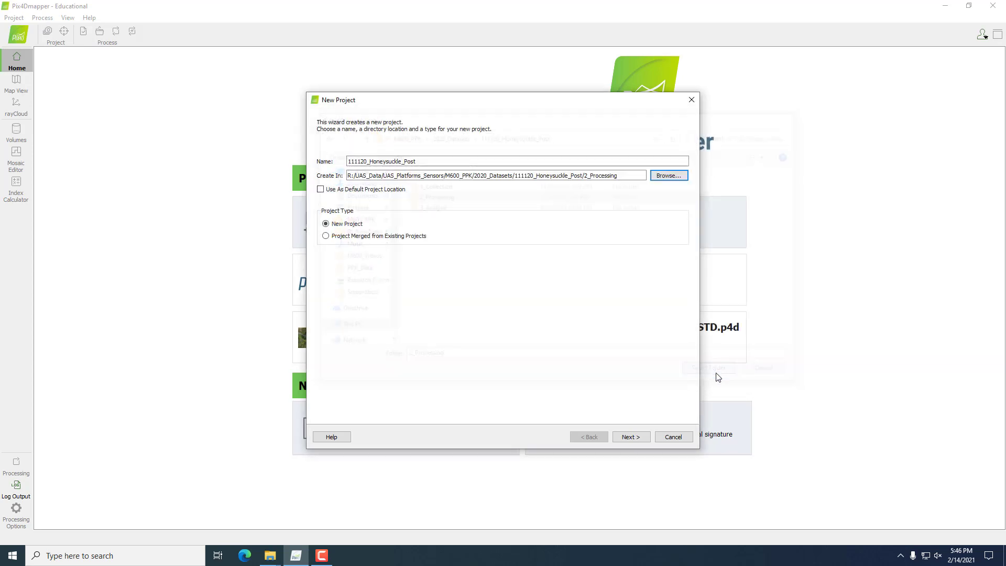
- Add all 107 images from the 1_Collection/Images/A6000 folder and continue past image selection
left_click(637, 437)
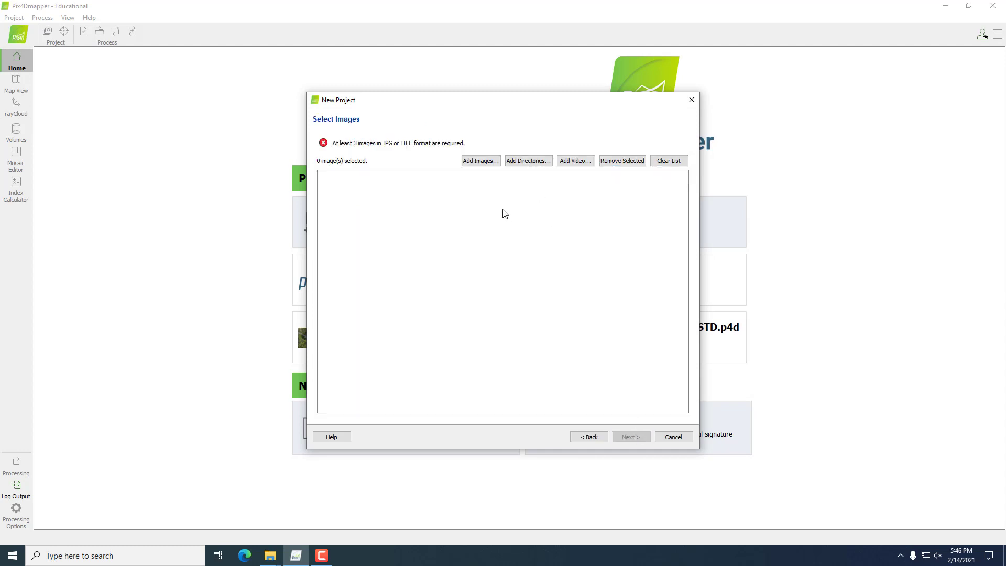
left_click(535, 163)
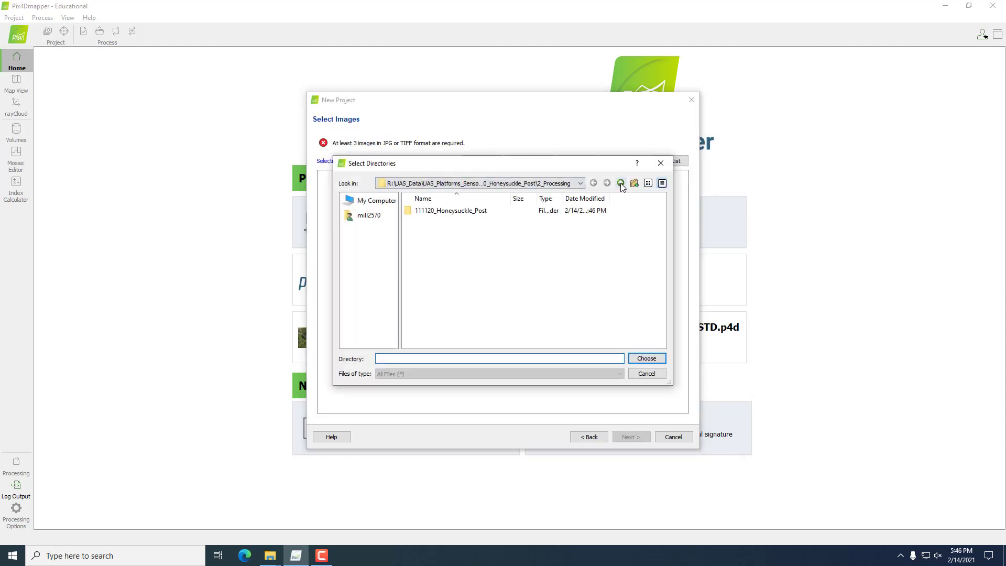
key("Escape")
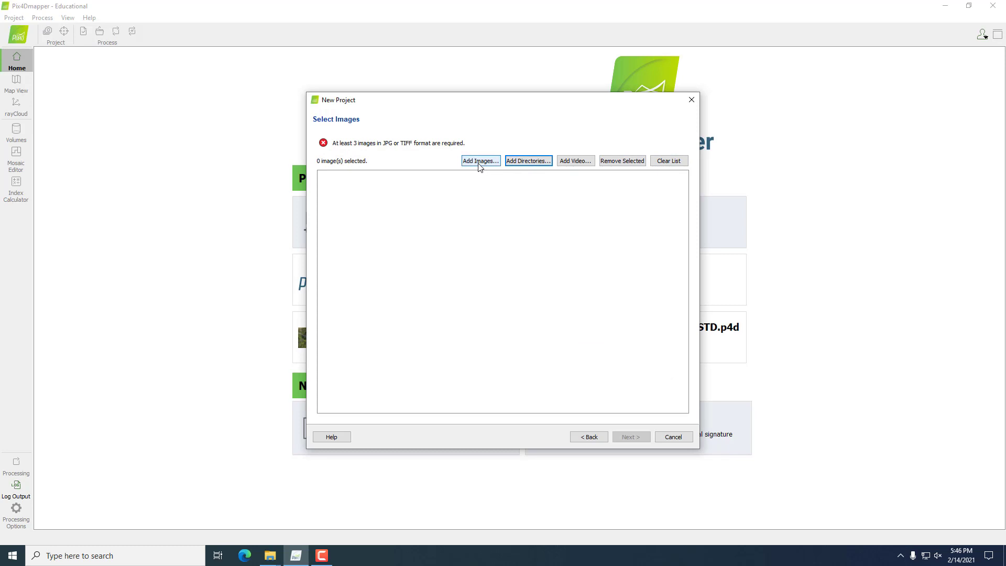
left_click(540, 162)
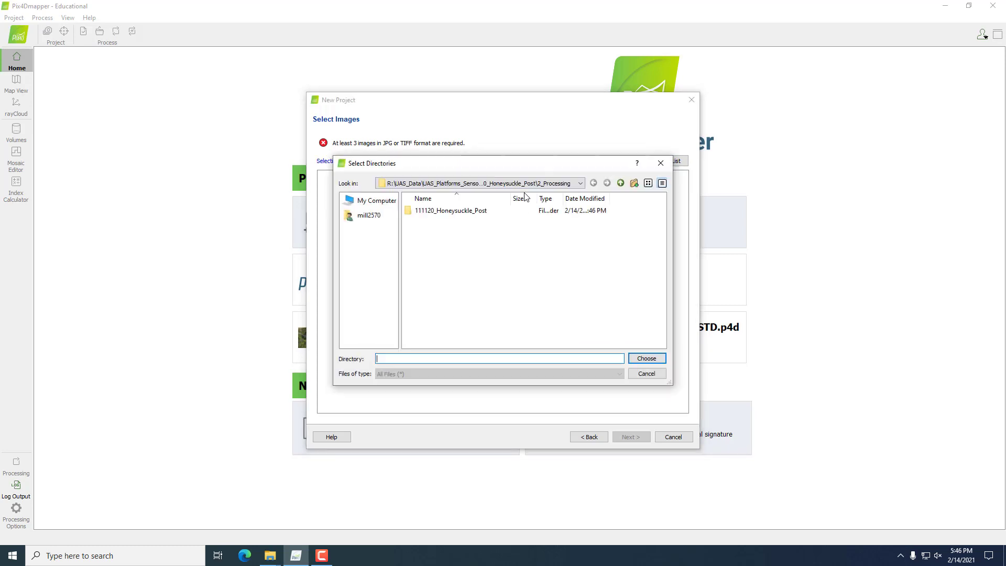
left_click(620, 183)
double_click(455, 211)
double_click(457, 211)
left_click(456, 211)
left_click(647, 358)
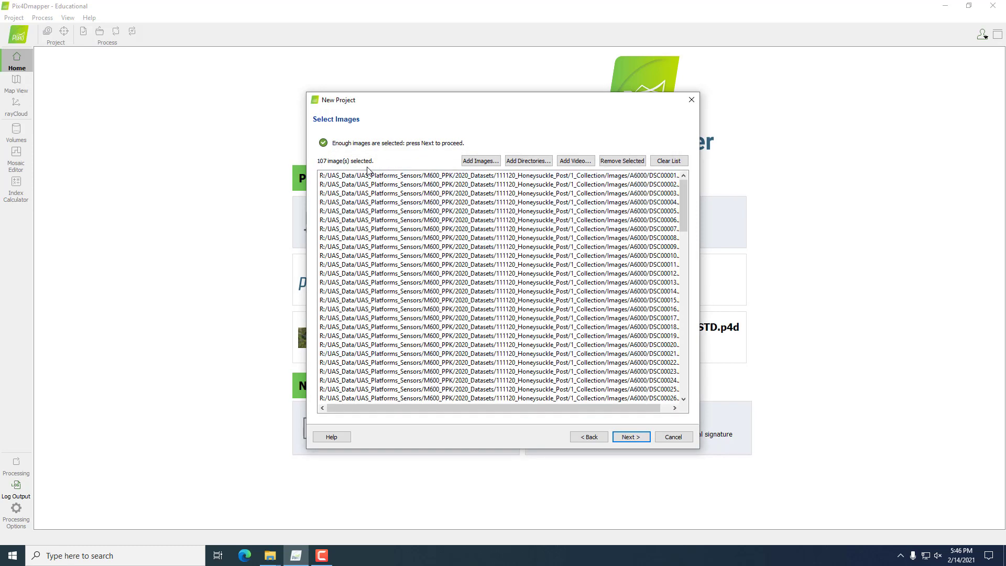
left_click(632, 437)
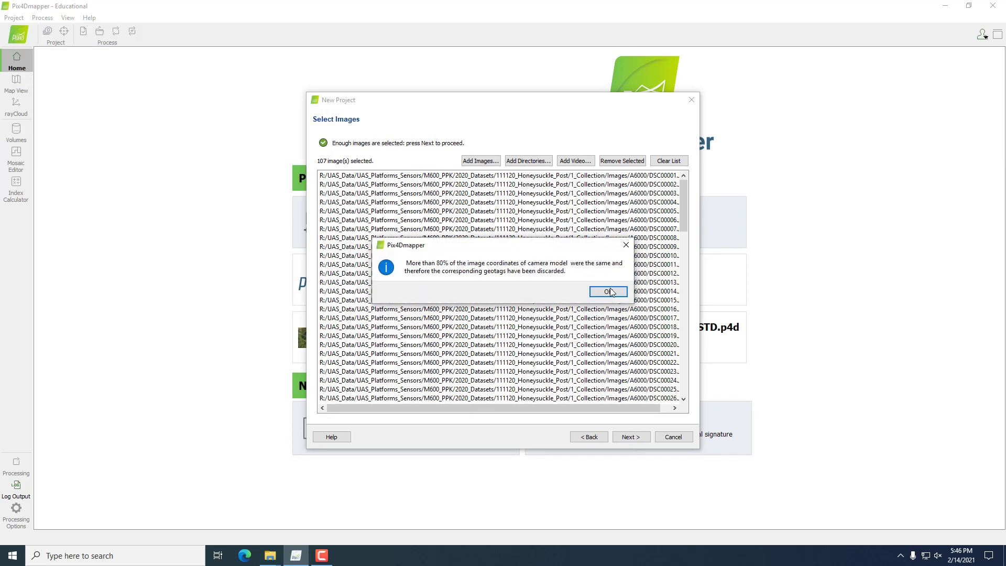
- Dismiss the discarded-geotags notice and confirm WGS 84 (EGM 96 Geoid) as the image coordinate system
left_click(606, 294)
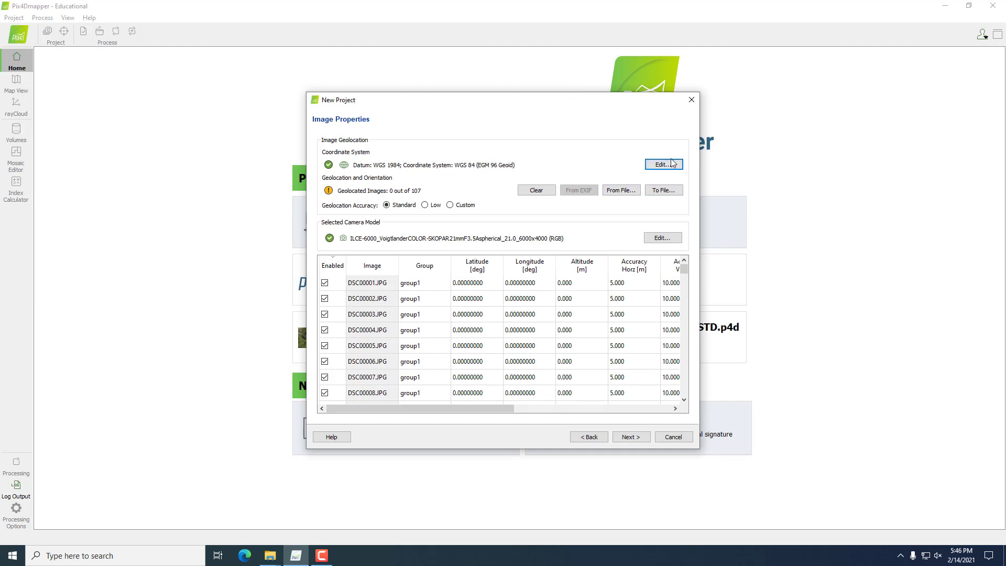
left_click(673, 167)
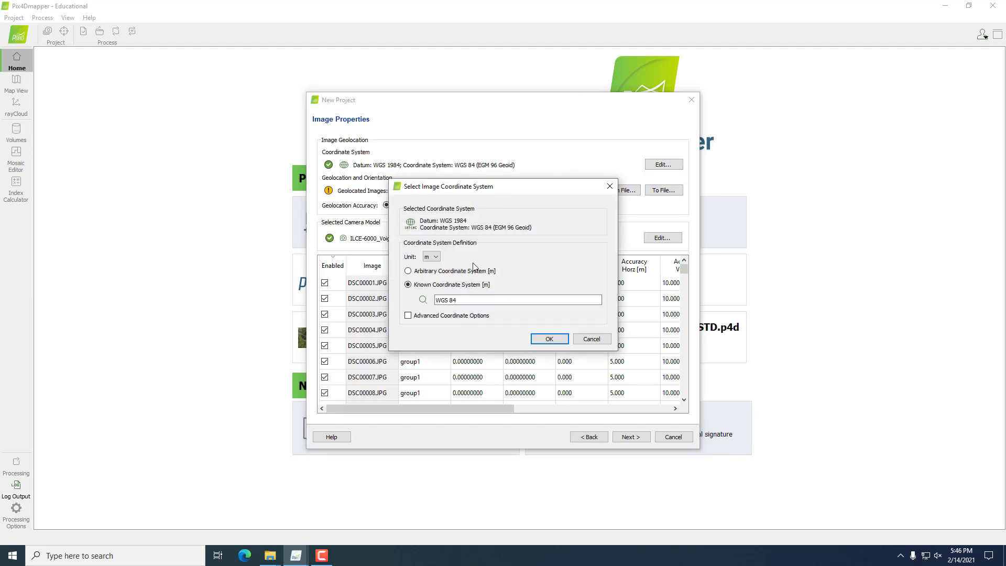
left_click(409, 316)
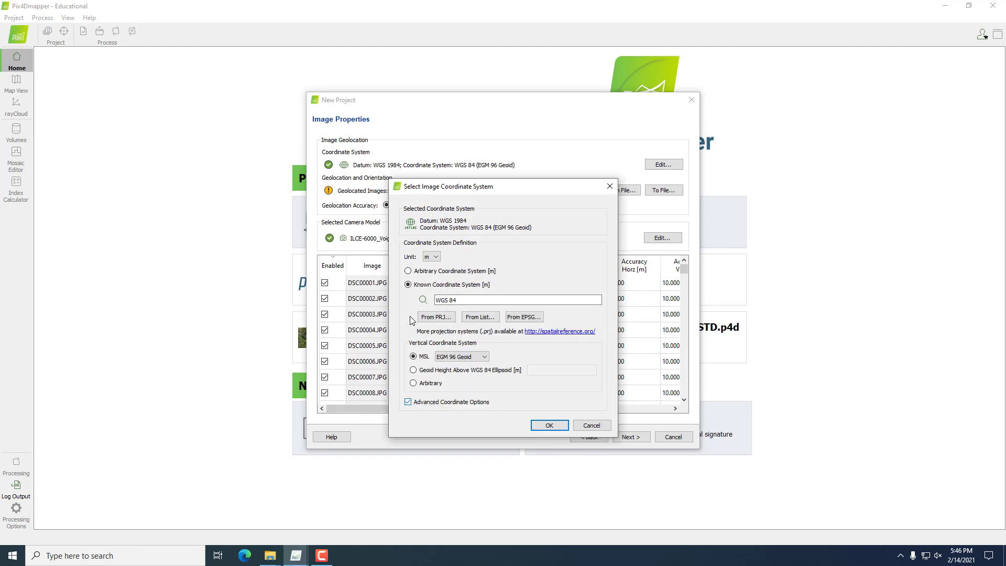
triple_click(462, 300)
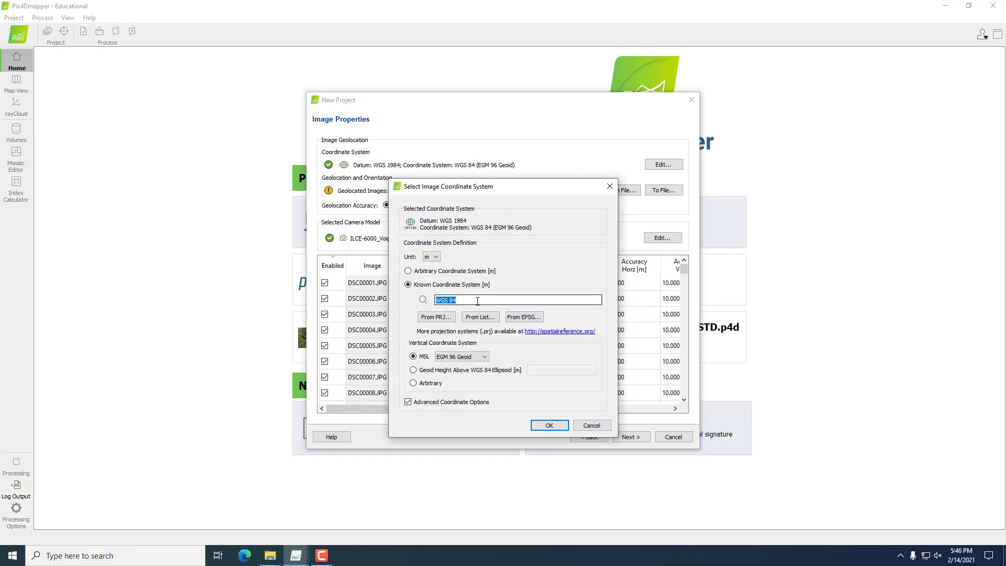
type("WGS 84 (EGM 96 Geoid)")
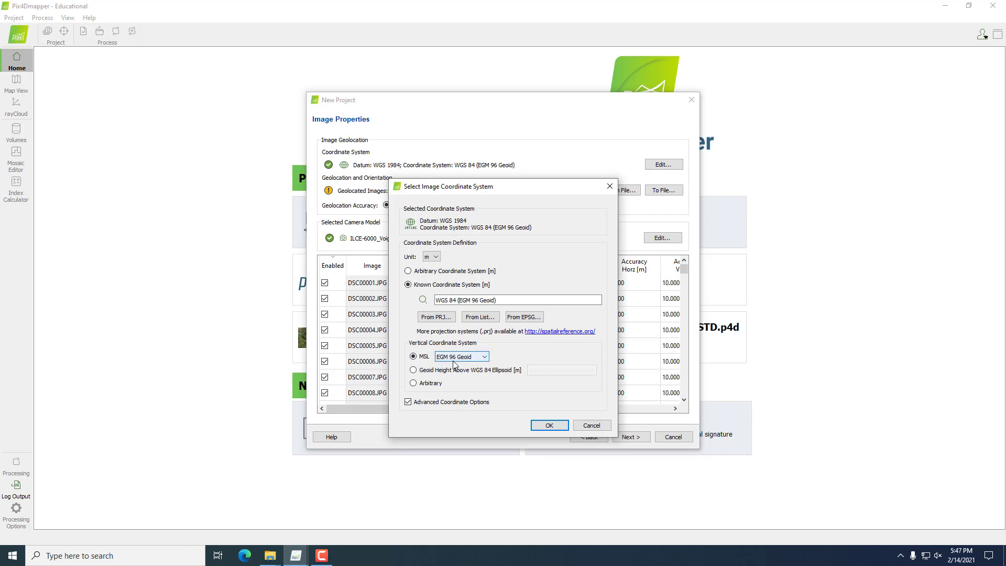
triple_click(510, 298)
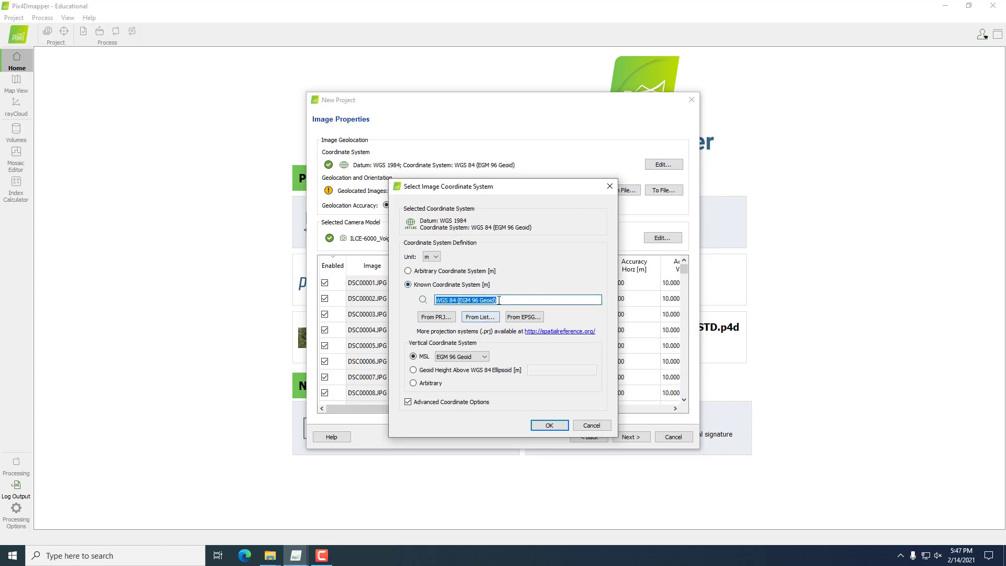
left_click(550, 426)
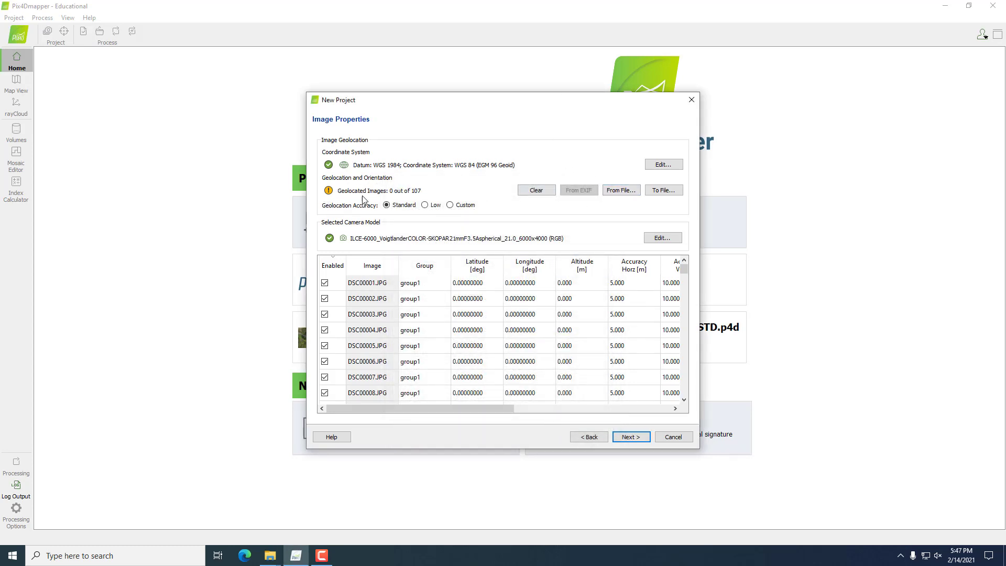
- Start importing geolocation From File, leaving the format at Longitude, Latitude, Altitude
left_click(615, 193)
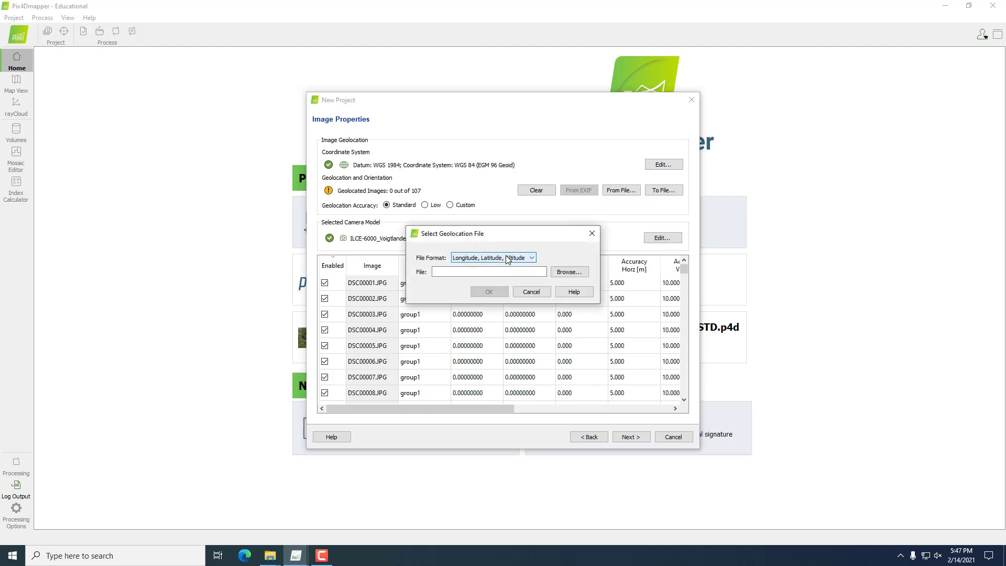
left_click(508, 259)
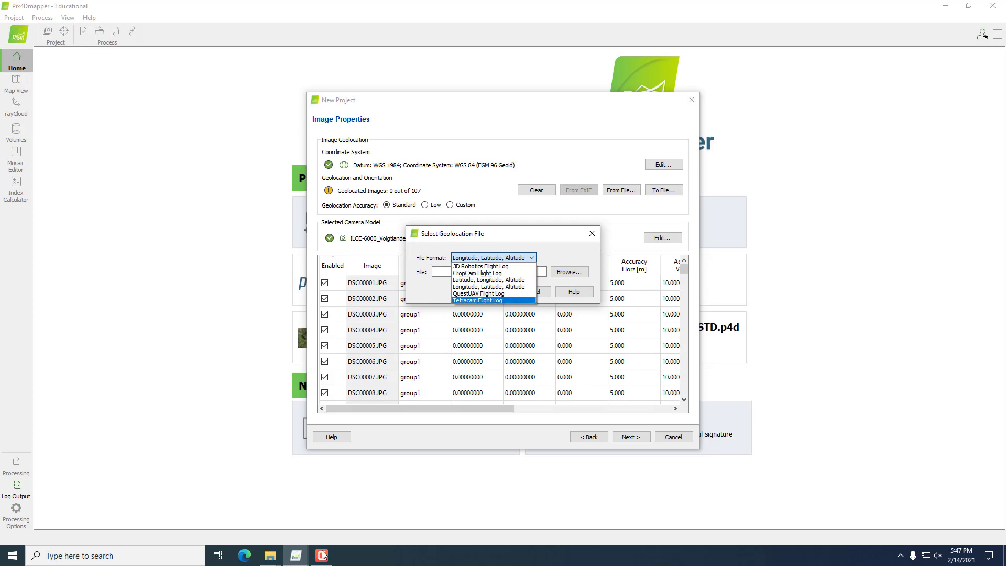
left_click(268, 557)
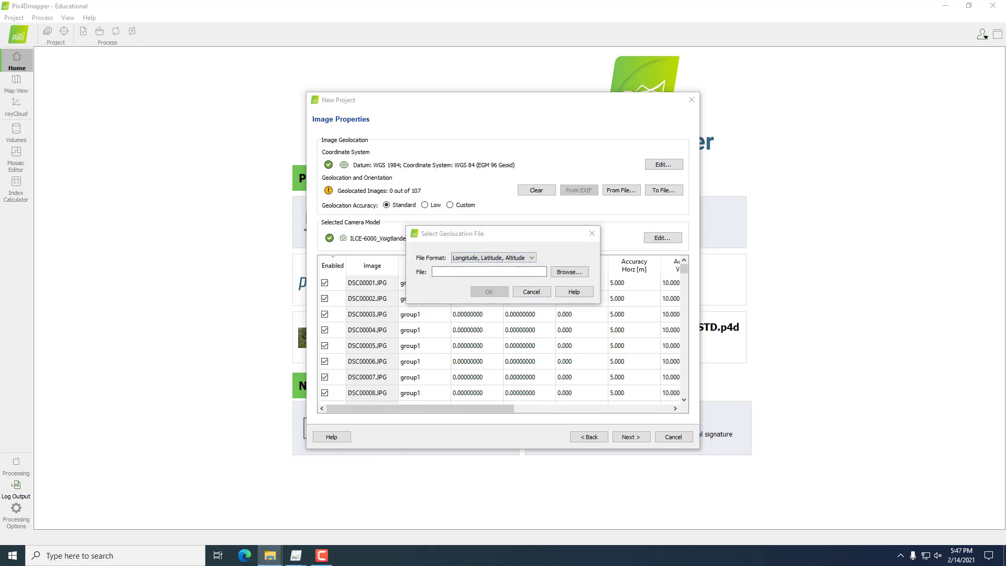
- Open 2020-11-11_155707_events from 1_Collection > PPK_Data in Excel
left_click(467, 253)
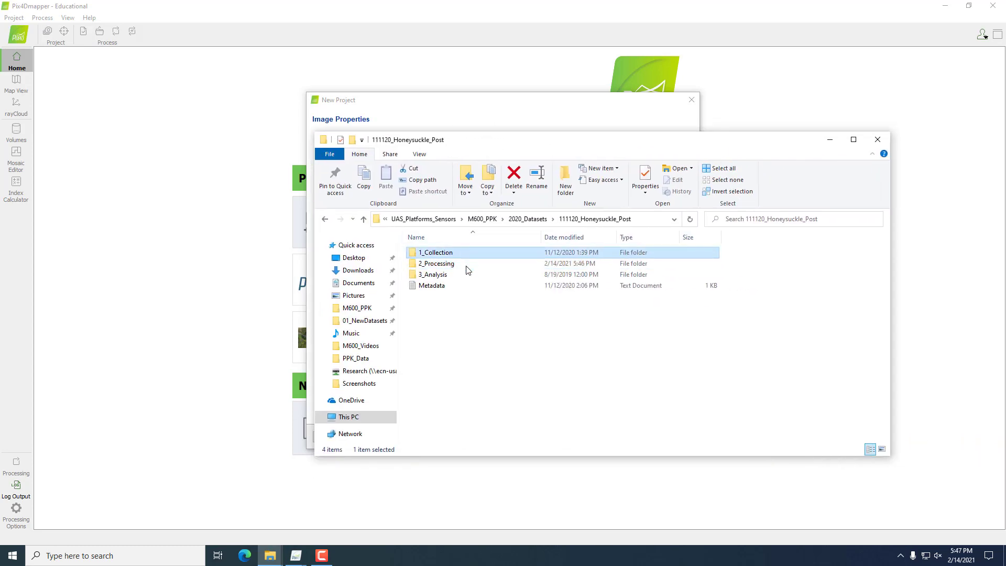
key("Return")
left_click(467, 266)
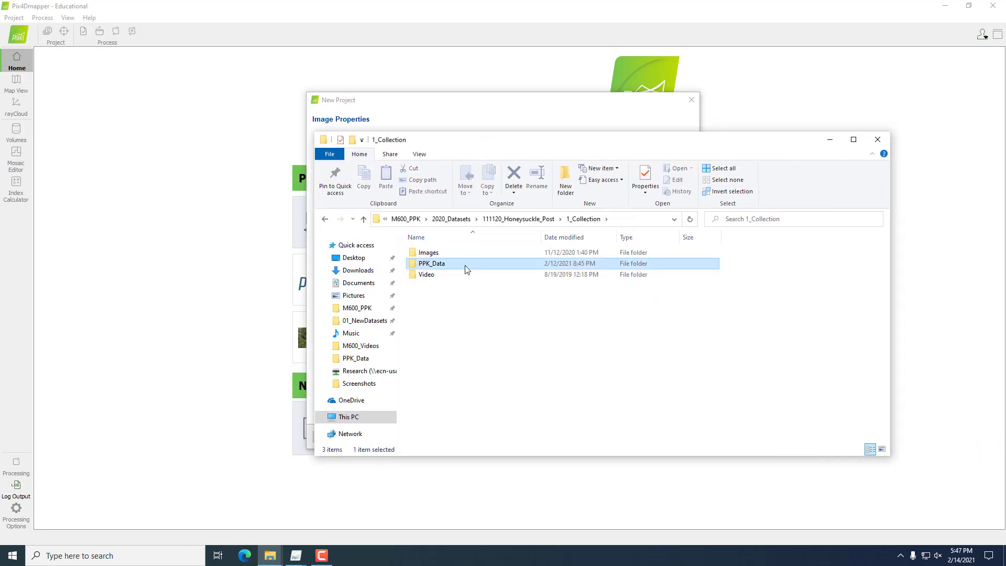
double_click(466, 266)
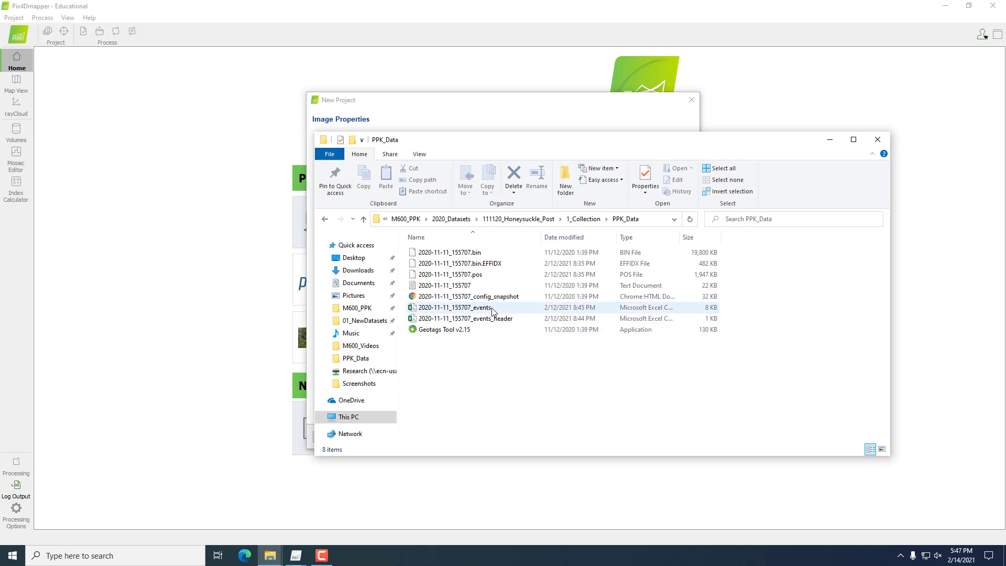
left_click(492, 311)
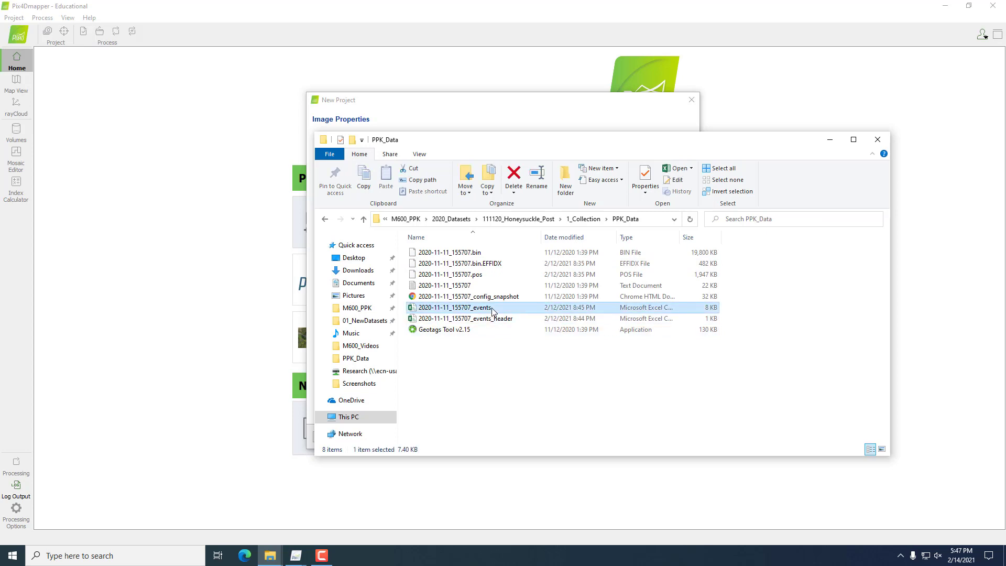
double_click(492, 307)
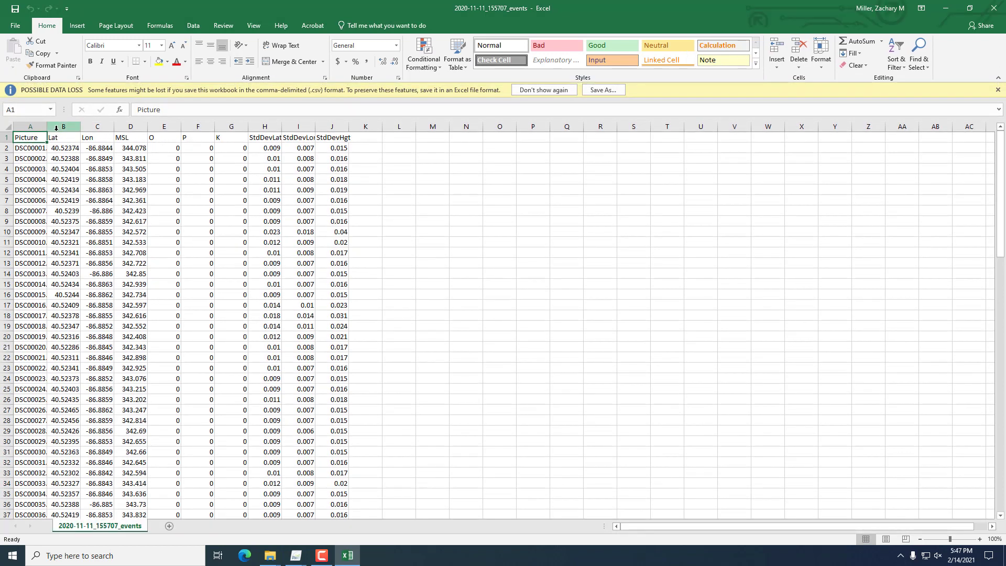
- Inspect the Lat, Lon and MSL columns of the events spreadsheet
left_click(63, 126)
left_click(96, 126)
left_click(132, 127)
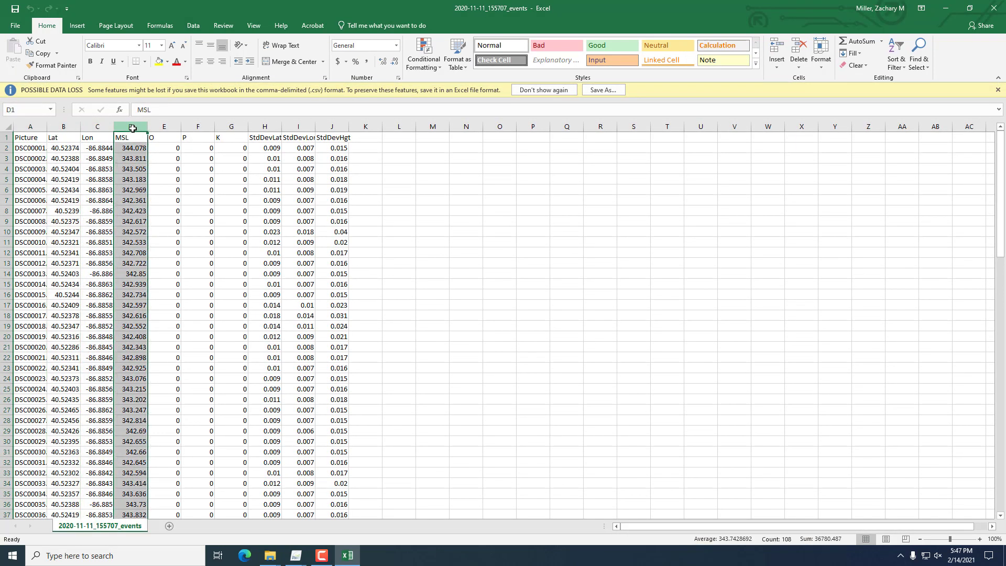
- Return to the geolocation dialog and set the file format to Latitude, Longitude, Altitude
left_click(949, 12)
left_click(829, 141)
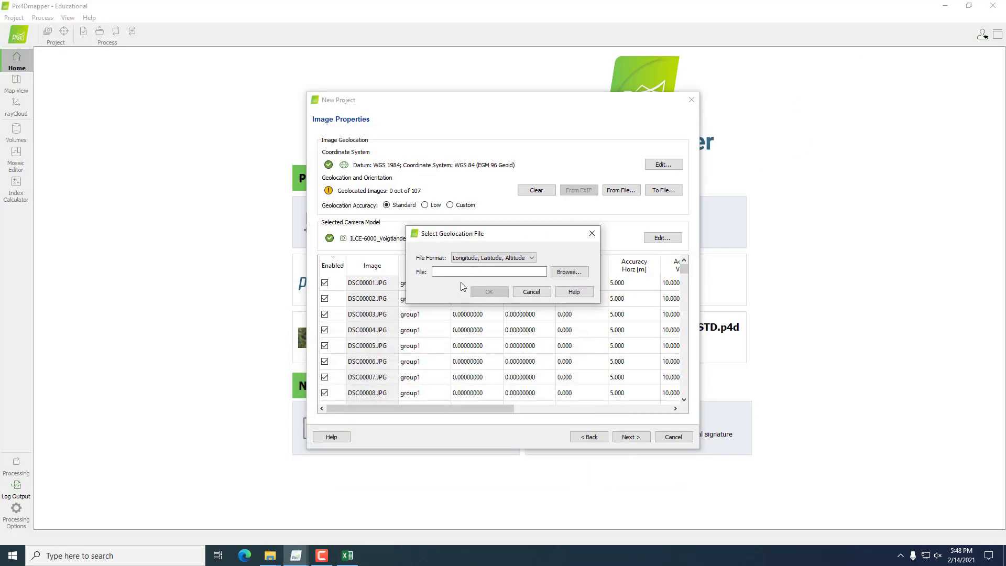
left_click(475, 259)
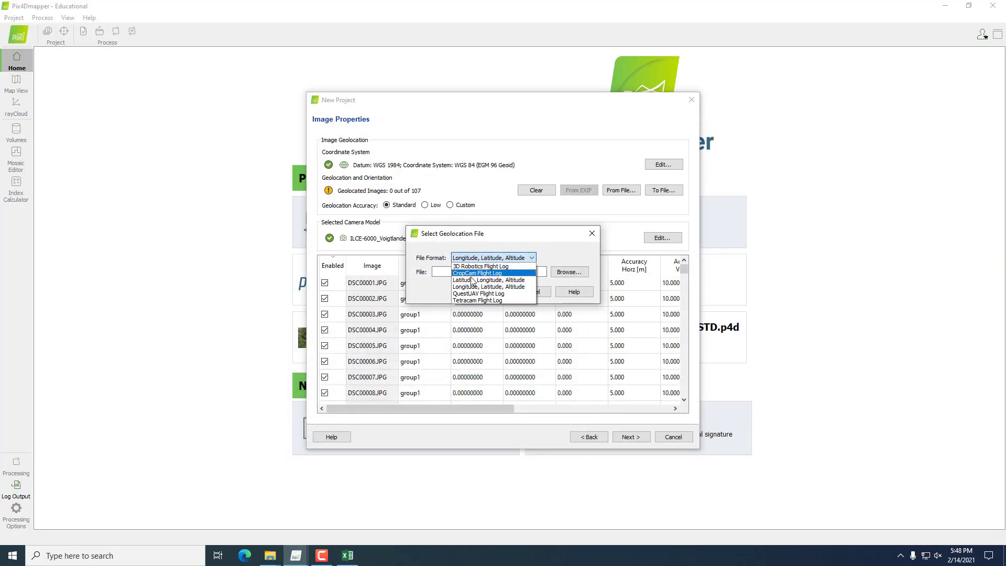
left_click(476, 279)
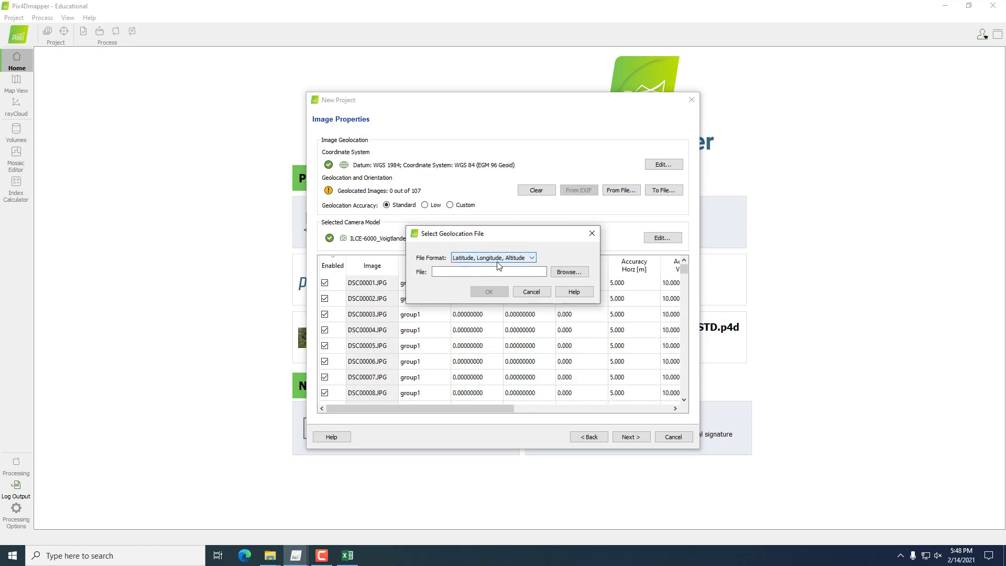
- Load 1_Collection/PPK_Data/2020-11-11_155707_events.csv and apply it to all 107 images
left_click(578, 275)
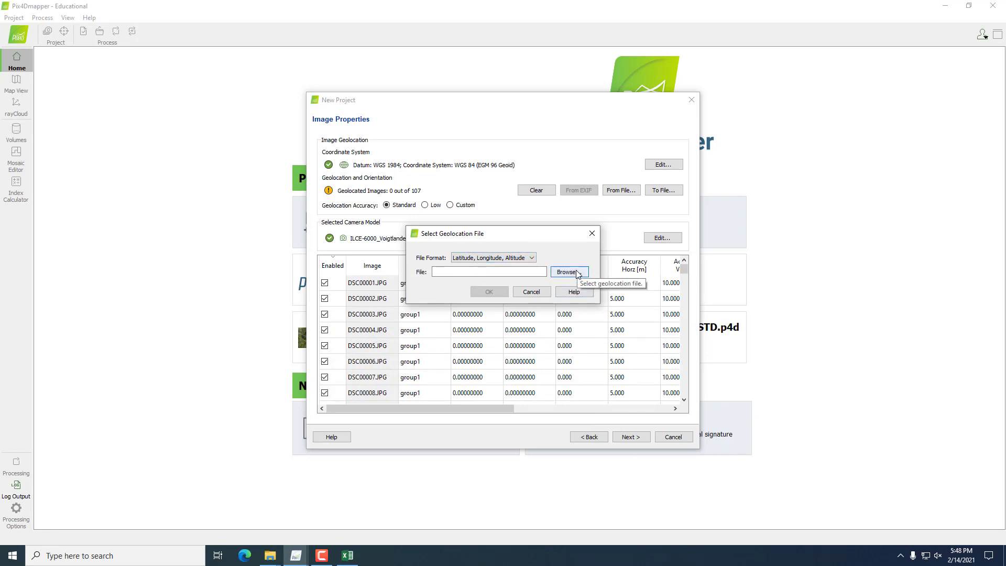
left_click(582, 269)
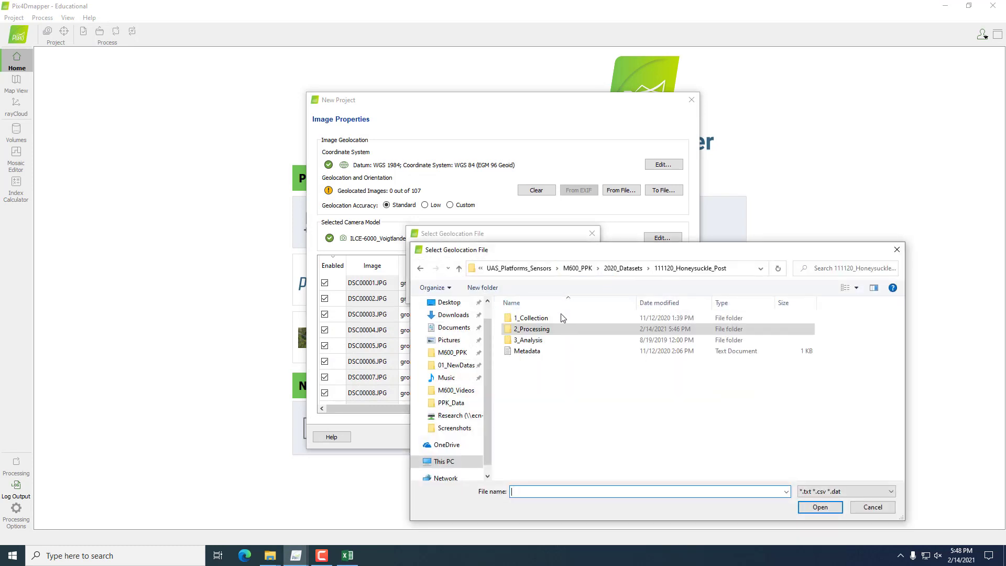
double_click(556, 318)
double_click(557, 328)
left_click(575, 333)
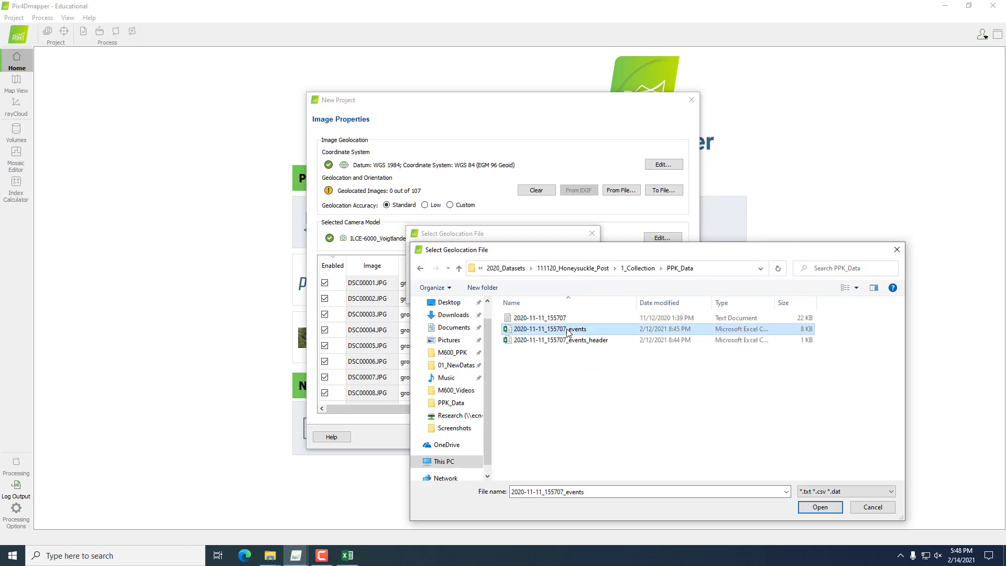
left_click(820, 507)
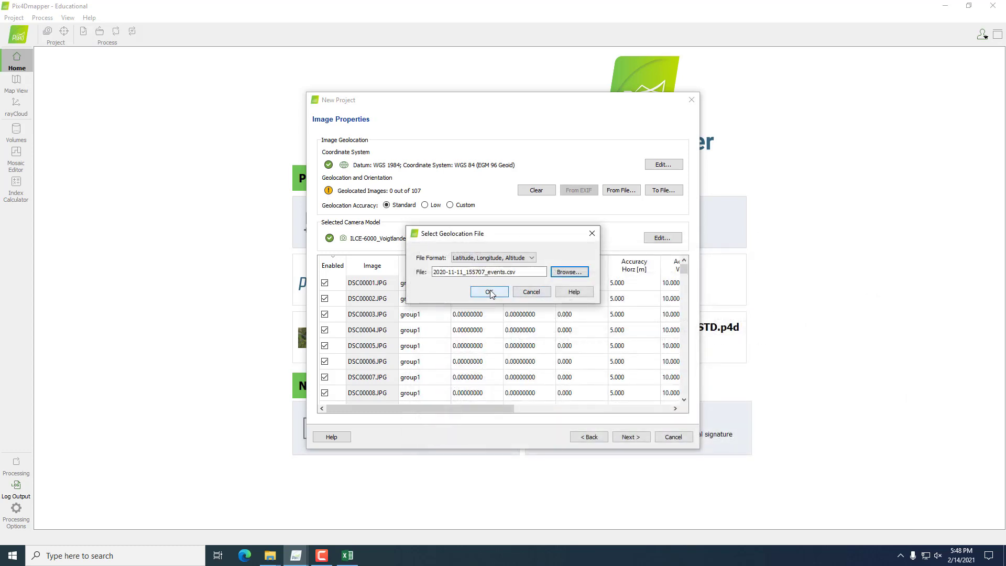
left_click(489, 292)
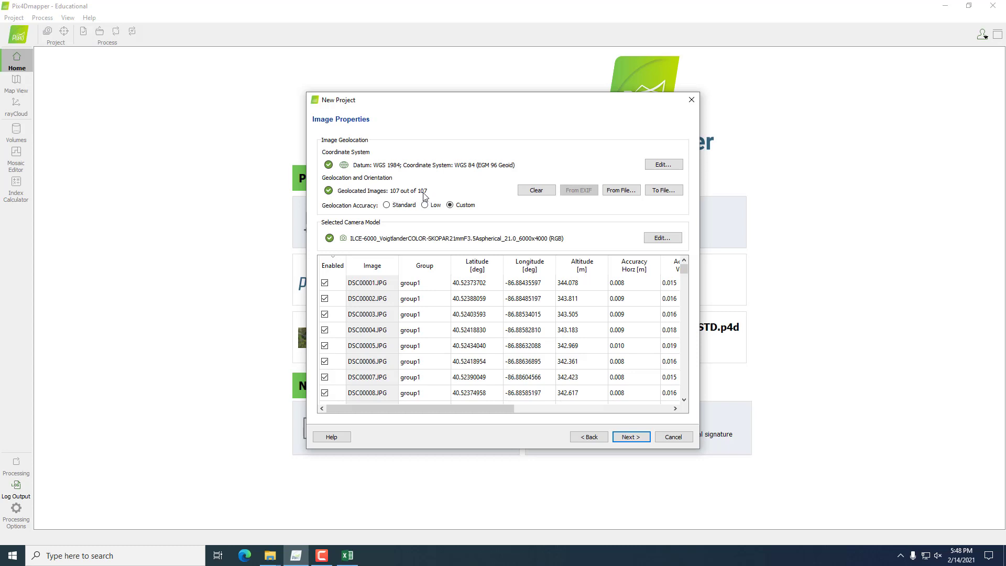
- Check the imported image coordinates in the table, then proceed to the output coordinate system
scroll(405, 342, "down", 4)
scroll(405, 341, "down", 14)
left_click_drag(426, 408, 401, 405)
scroll(586, 362, "up", 18)
left_click(636, 439)
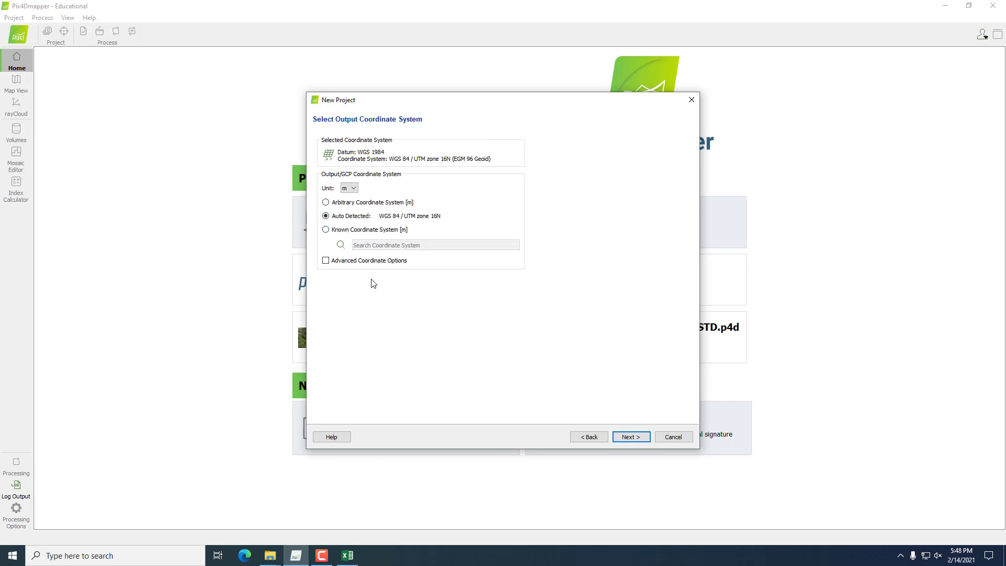
- Set the known output coordinate system to NAD83(2011) / UTM zone 16N with EGM 96 Geoid heights
left_click(326, 230)
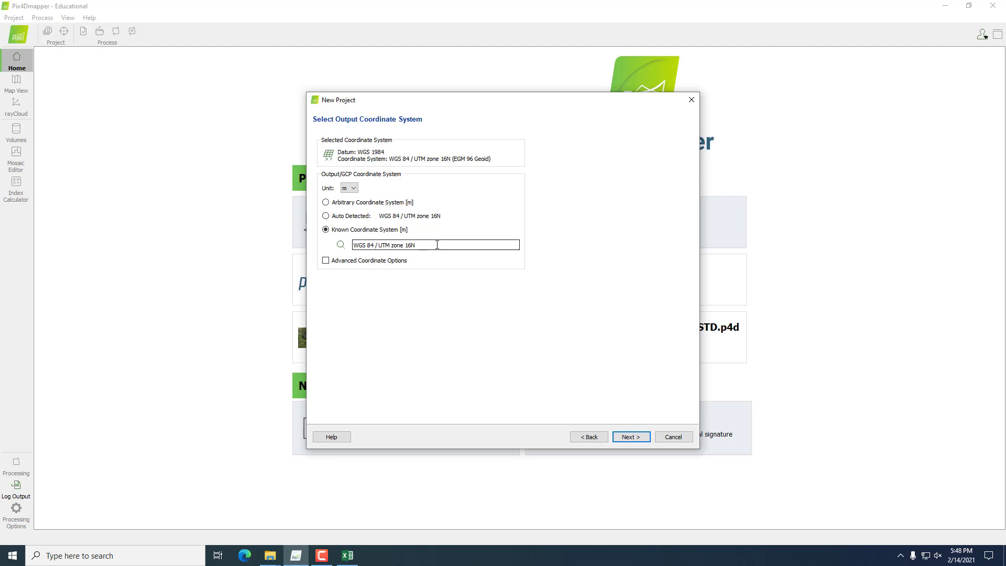
left_click(326, 260)
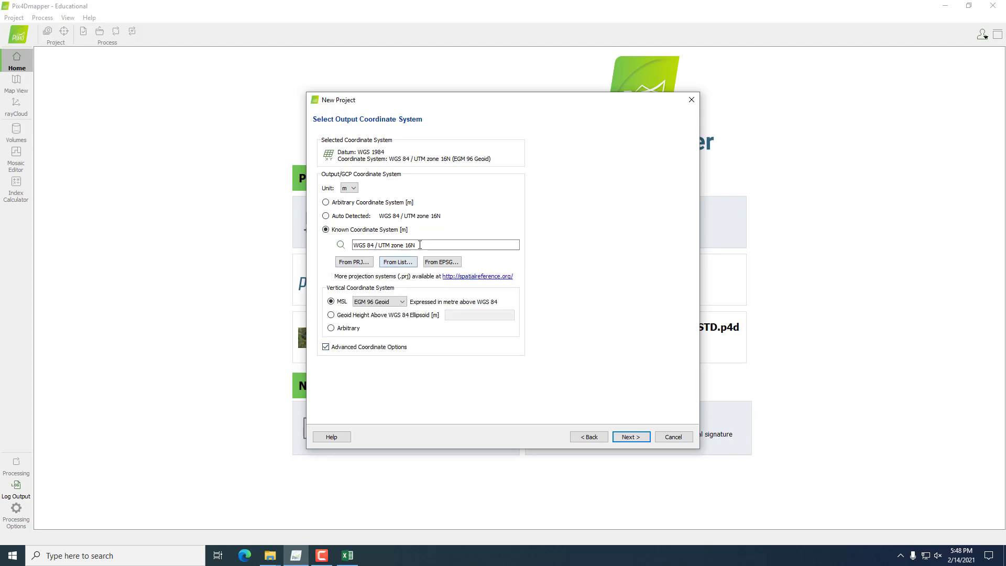
left_click_drag(353, 245, 414, 245)
type("NAD")
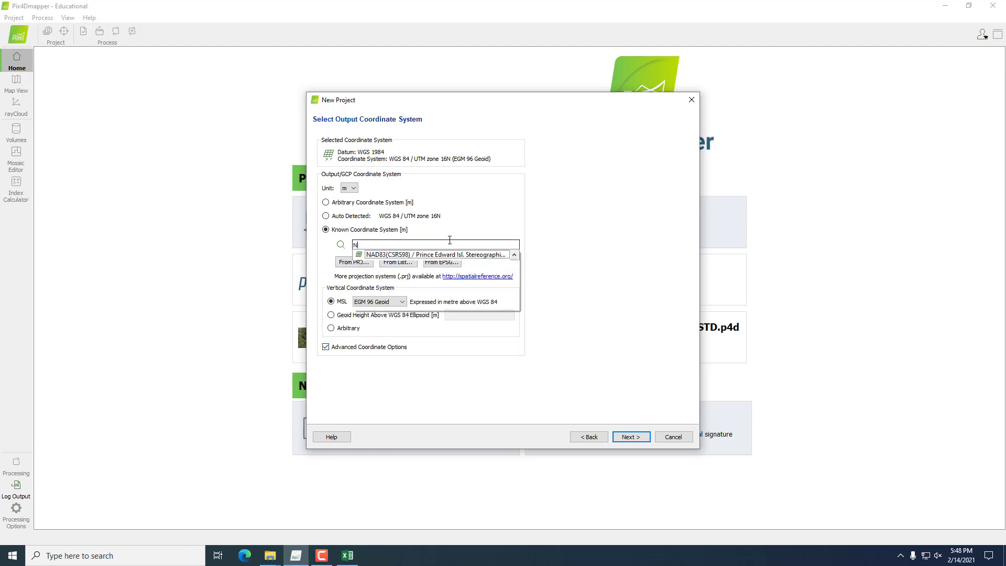
type("83(2011) / UTM zone")
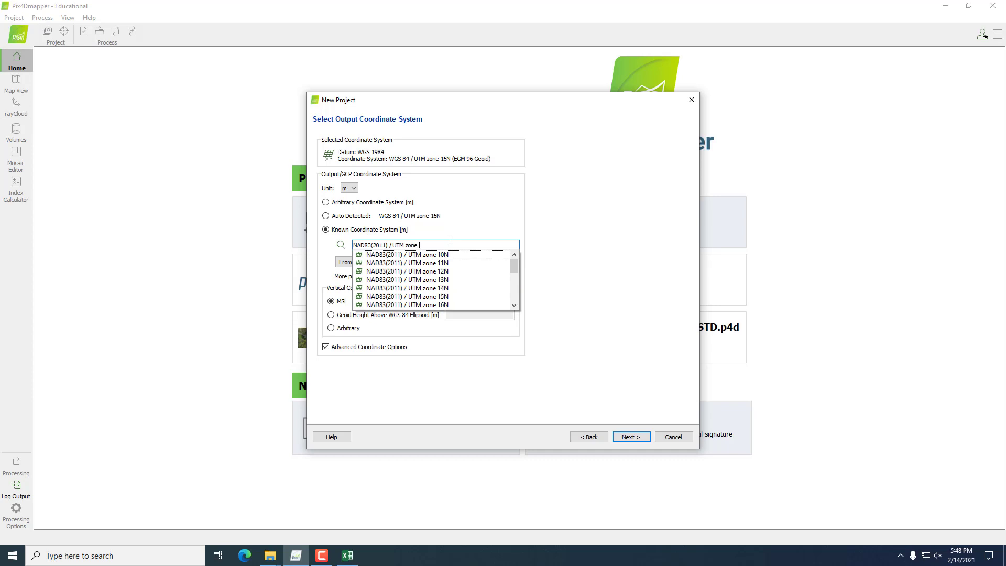
type(" 16N")
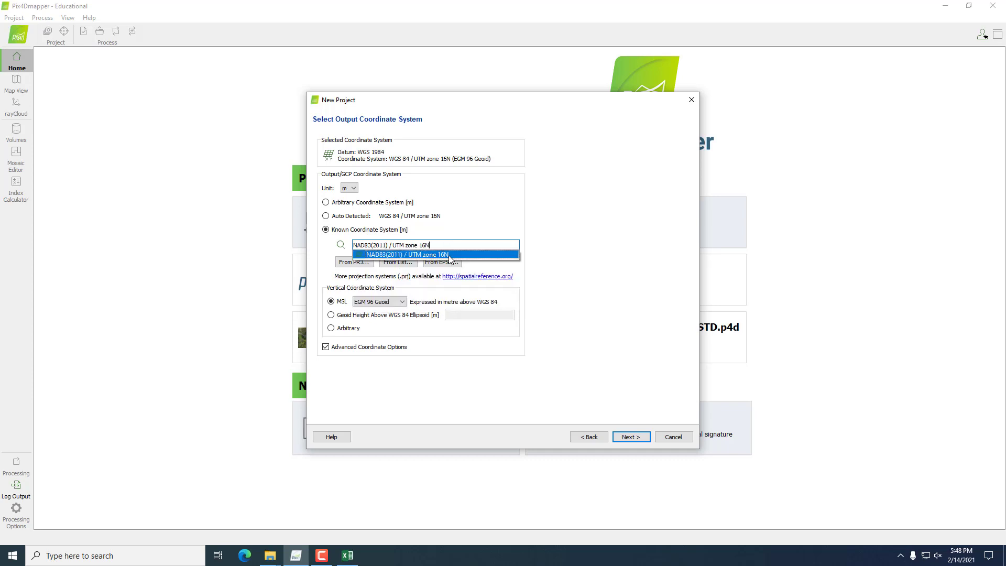
left_click(451, 255)
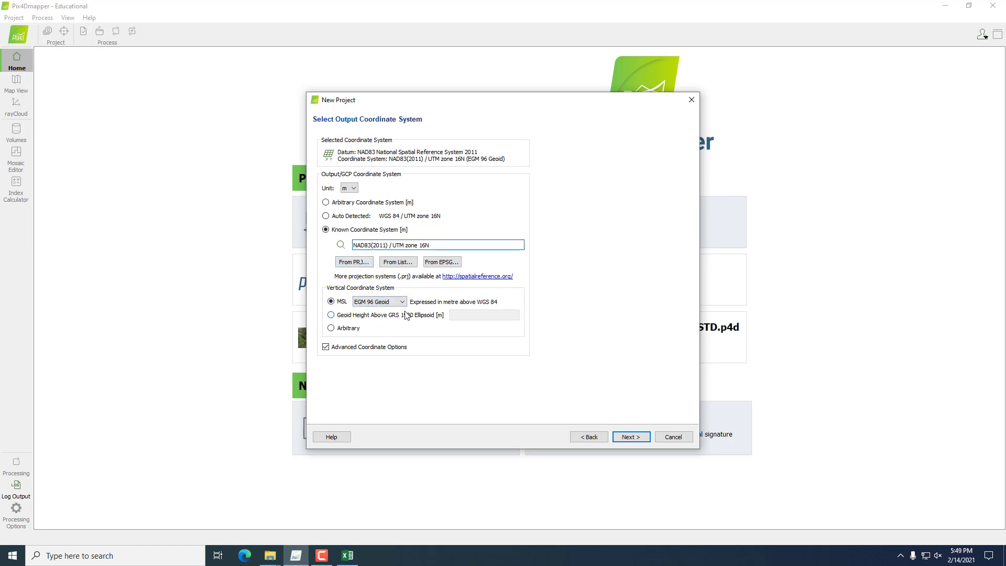
left_click(632, 439)
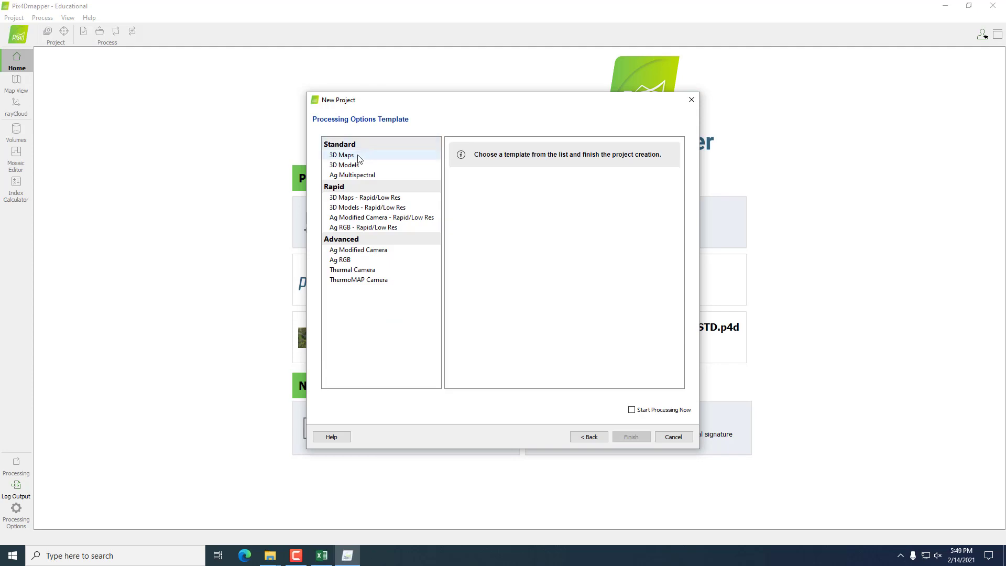
- Choose the Standard 3D Maps processing template and finish the project wizard
left_click(359, 157)
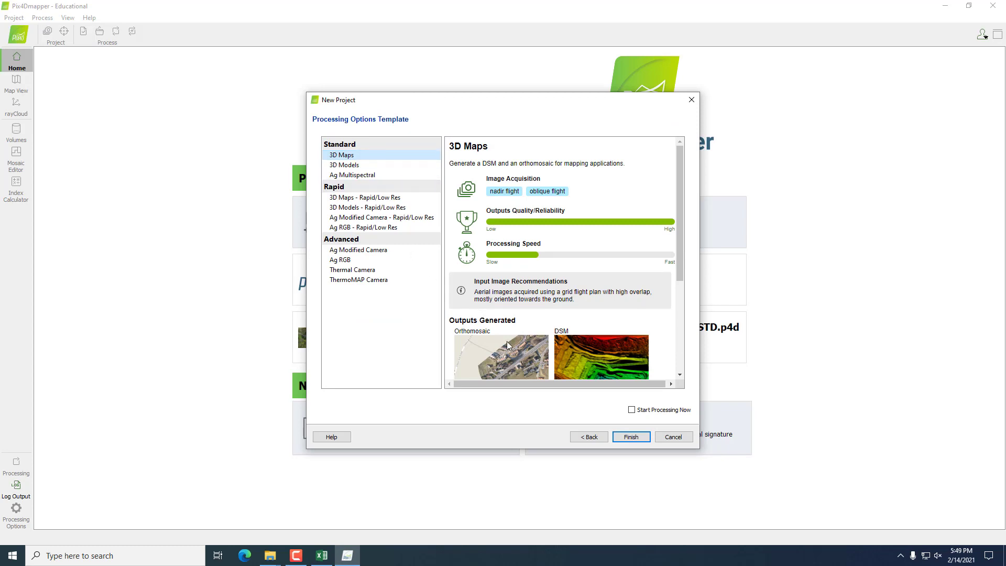
scroll(481, 314, "down", 3)
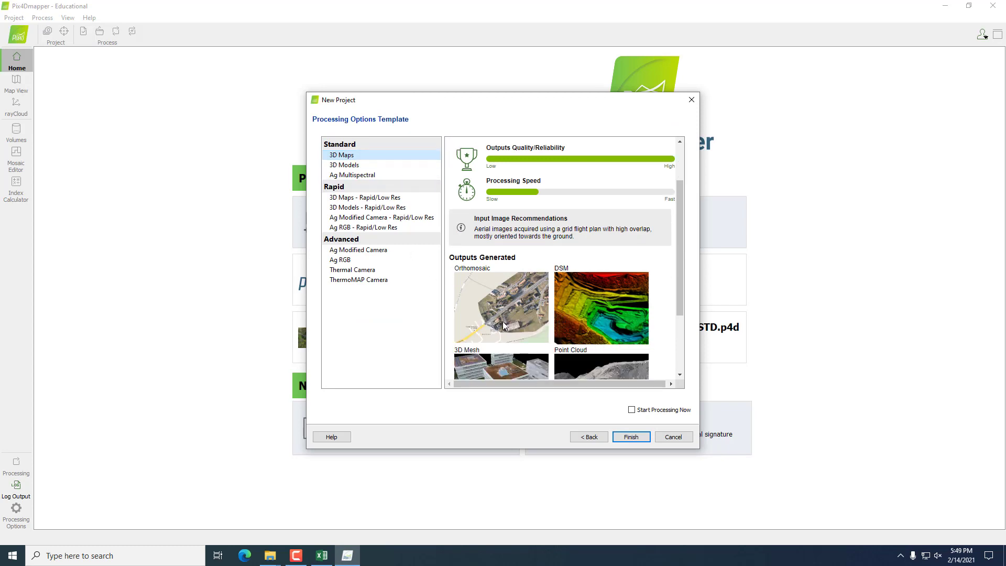
left_click(631, 437)
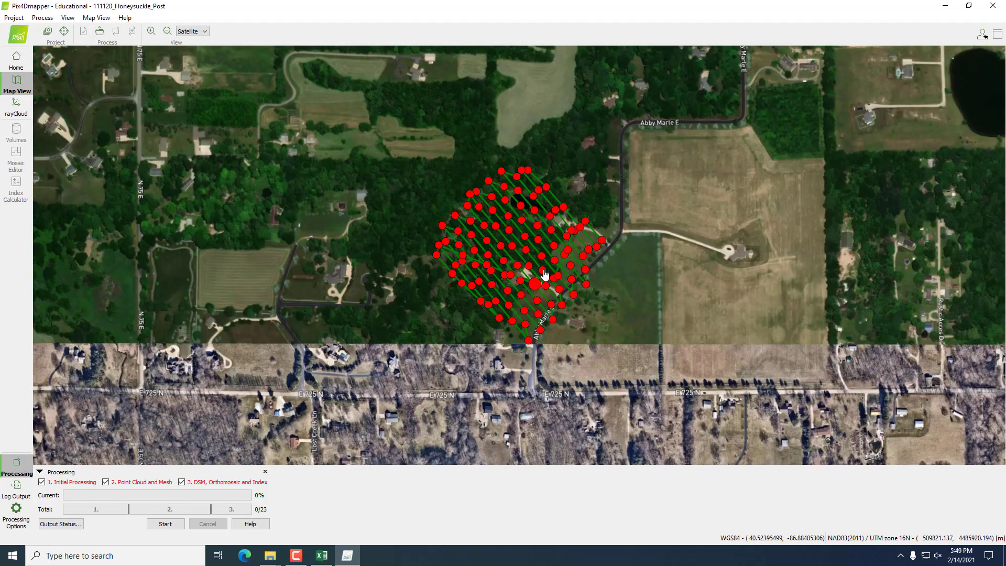
- Zoom and pan the satellite map around the flight's image points, then bring up Processing Options
scroll(525, 245, "up", 2)
scroll(524, 242, "up", 2)
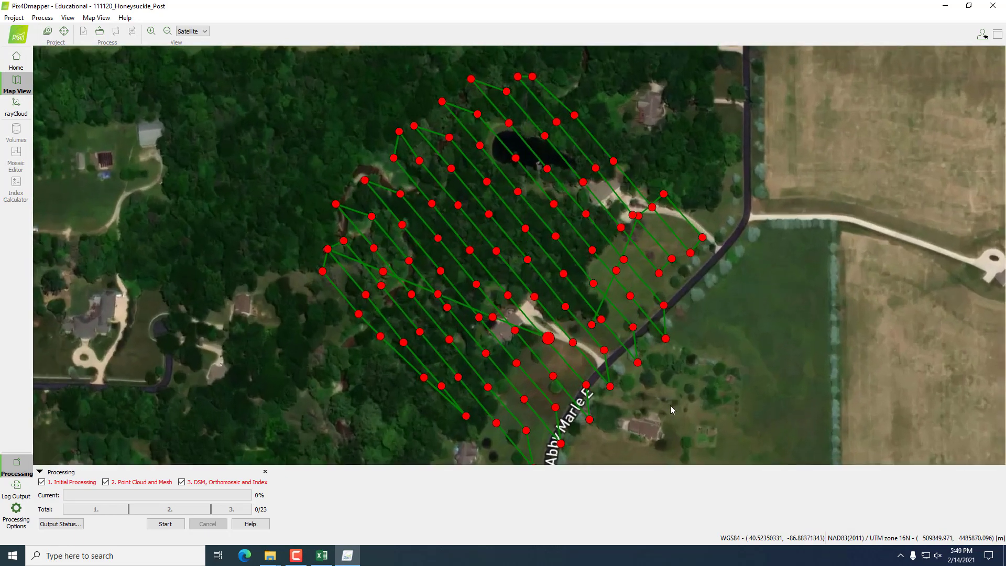
left_click_drag(677, 381, 624, 334)
scroll(676, 348, "down", 3)
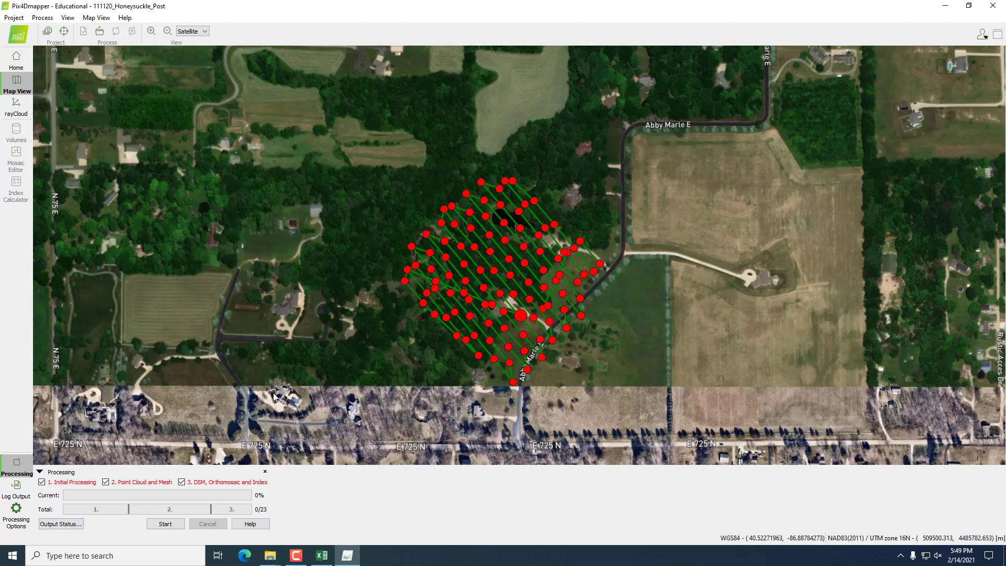
left_click(16, 522)
- Review the Initial Processing advanced calibration settings, keeping the Standard calibration method
left_click(375, 126)
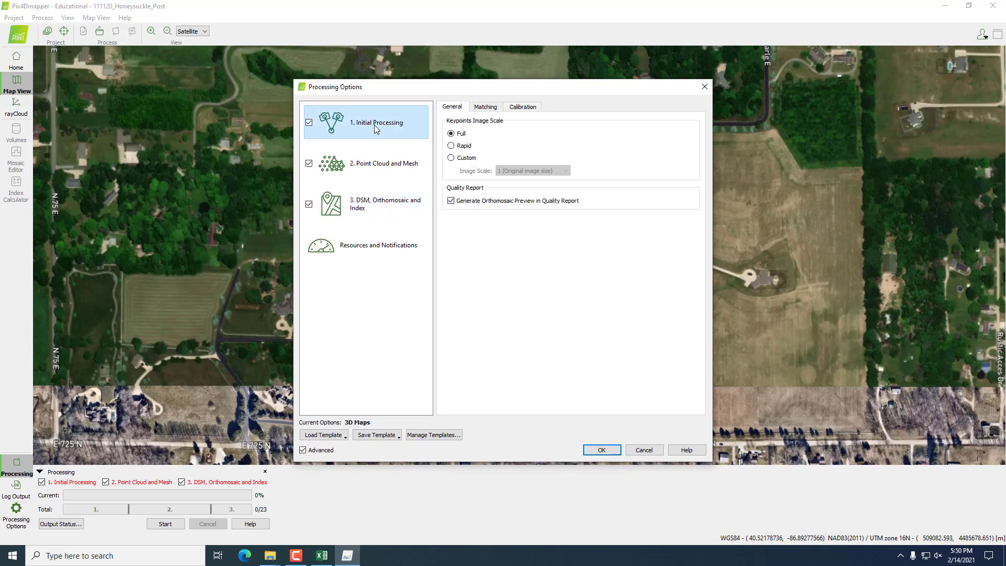
left_click(303, 451)
left_click(303, 451)
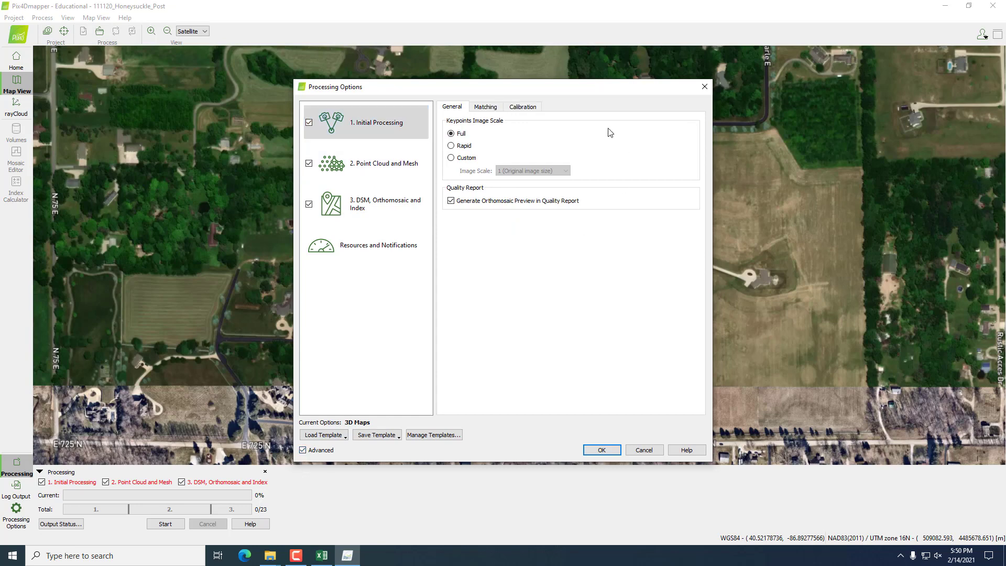
left_click(534, 108)
left_click(512, 190)
left_click(516, 194)
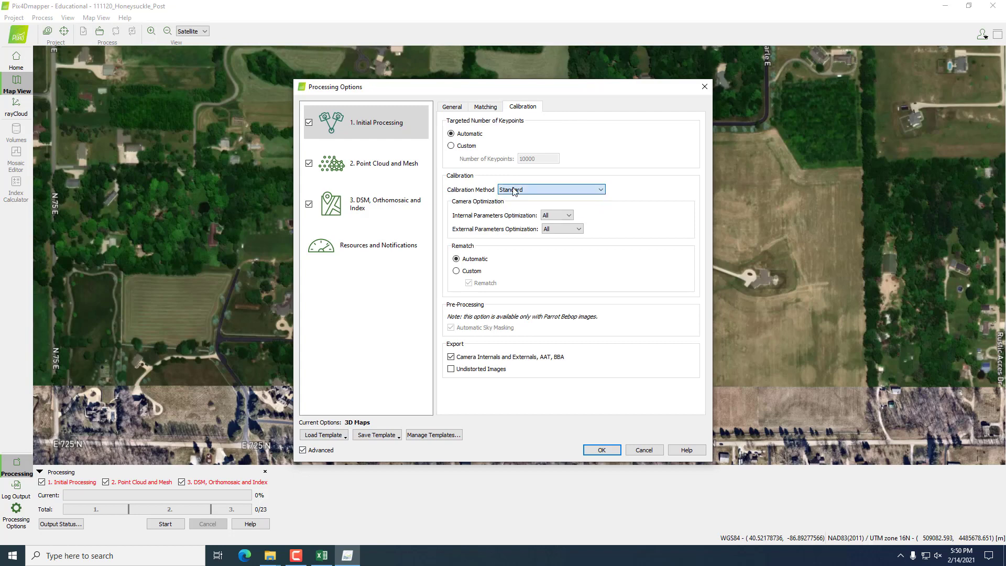
- Set the keypoints image scale to Custom at 1/2 (Half image size)
left_click(457, 108)
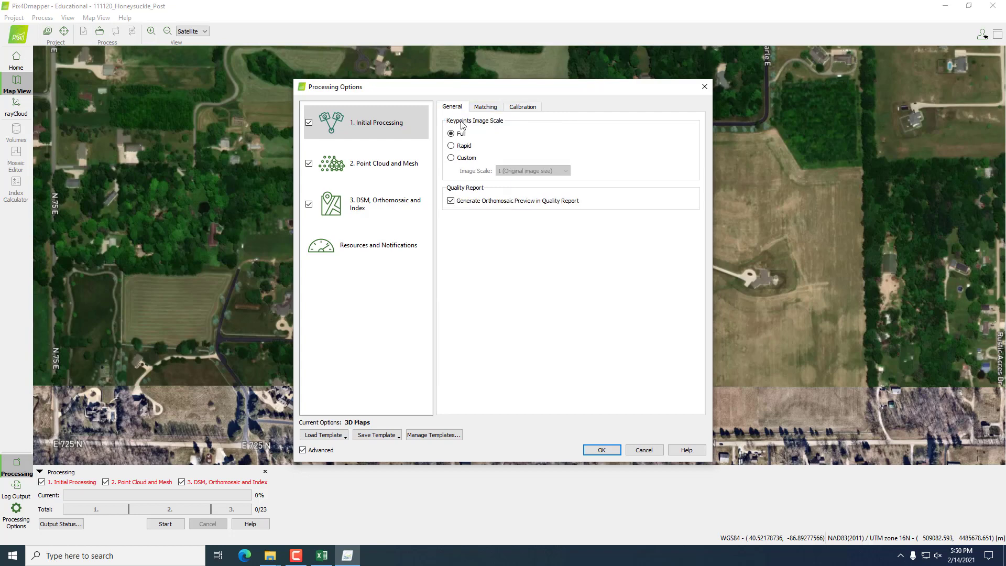
left_click(452, 158)
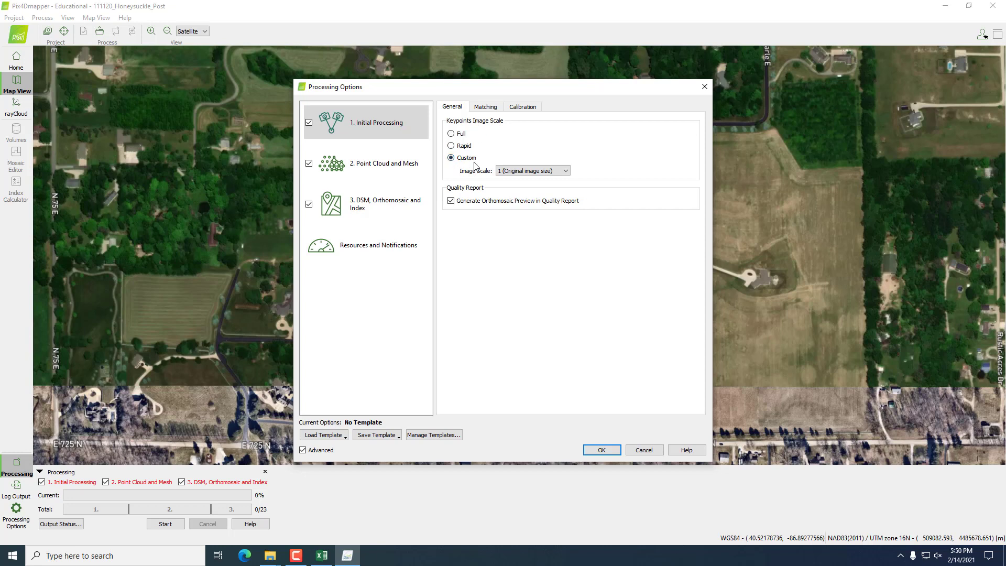
left_click(530, 171)
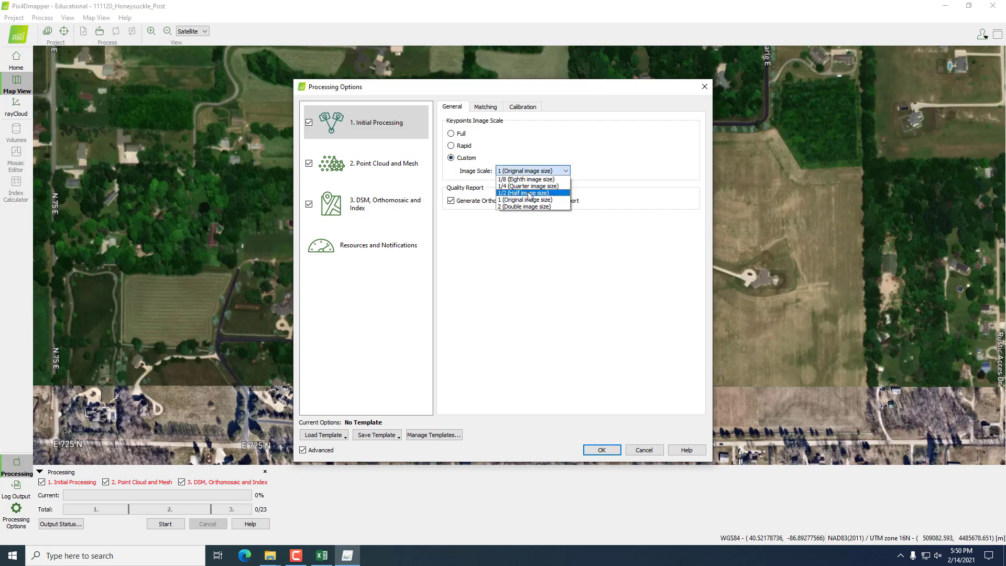
left_click(530, 194)
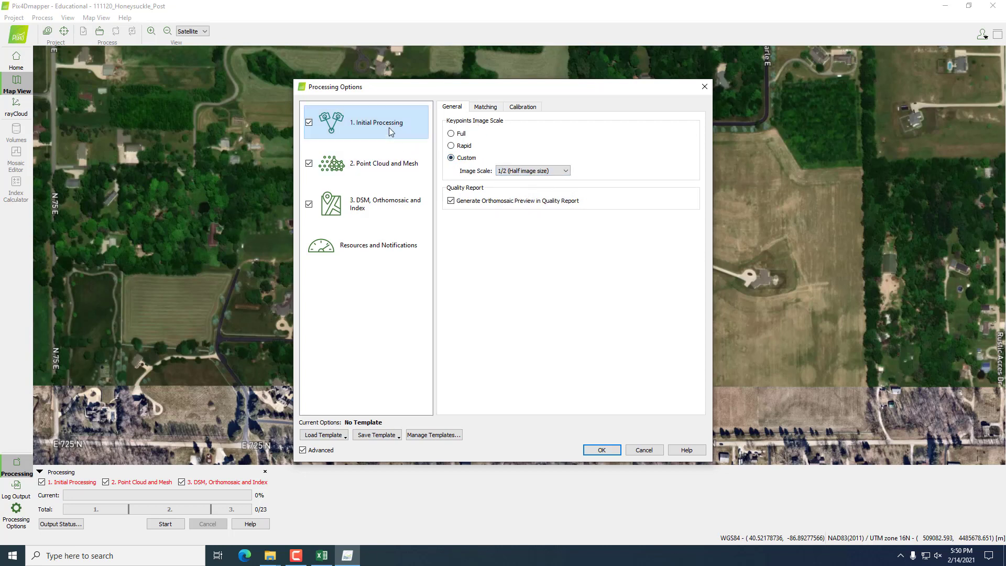
- Set the Raster DSM method to Triangulation under DSM, Orthomosaic and Index, and apply the options
left_click(381, 210)
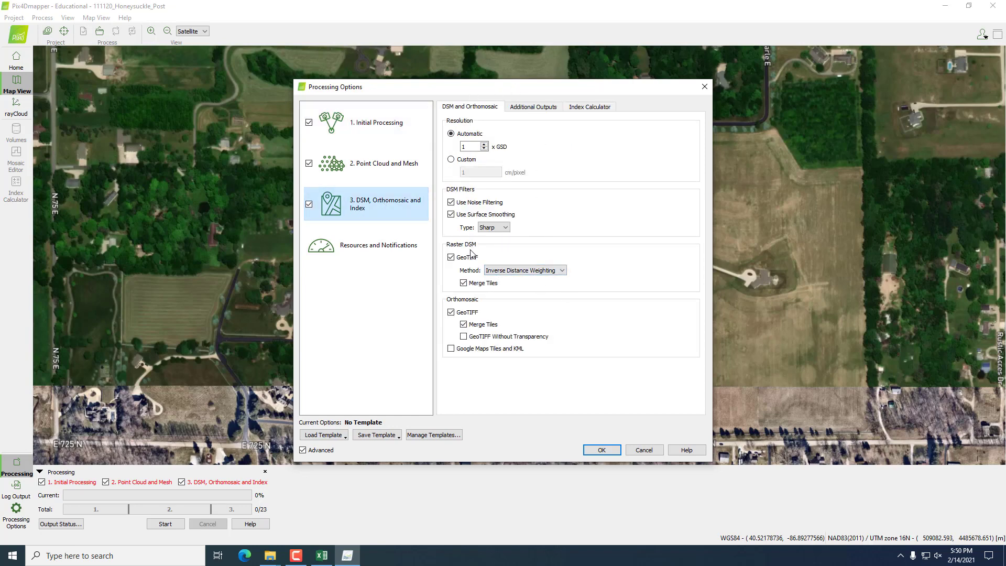
left_click(517, 272)
left_click(518, 286)
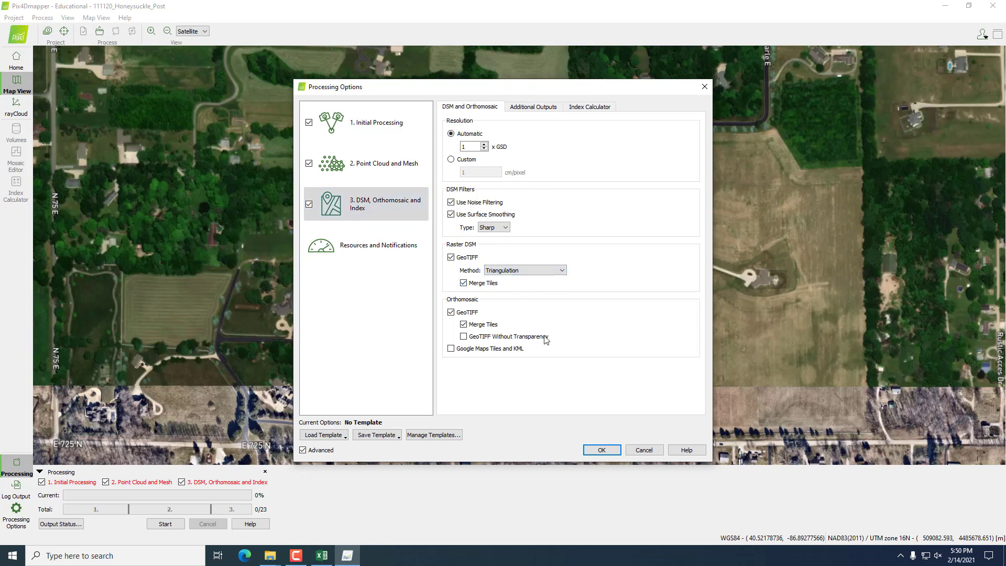
left_click(596, 449)
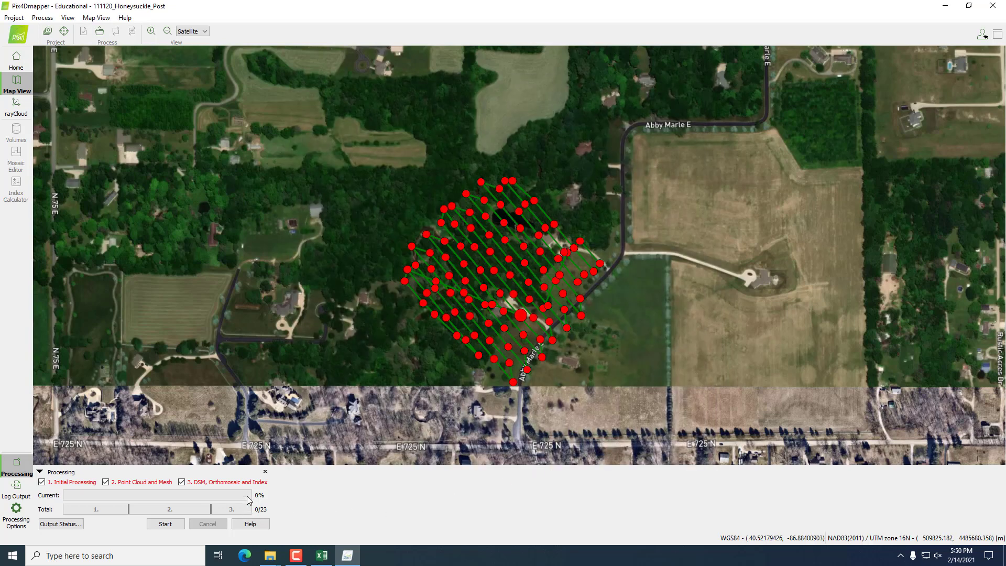
- Start processing the project and display the Log Output as keypoints are computed
left_click(158, 525)
left_click(9, 496)
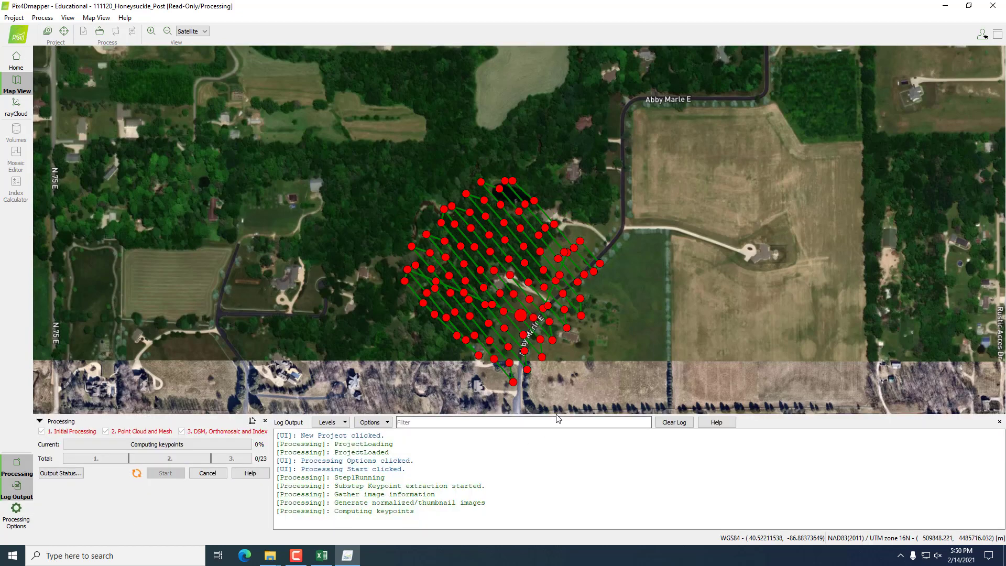